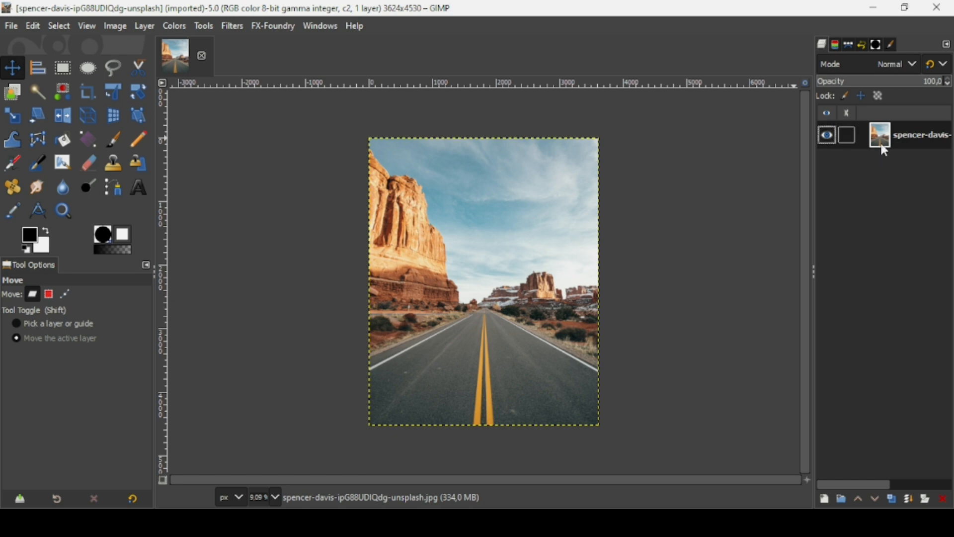
# - Add an alpha channel to the road photo layer and create a horizontal guide at 50 percent of the image
pyautogui.rightClick(884, 150)
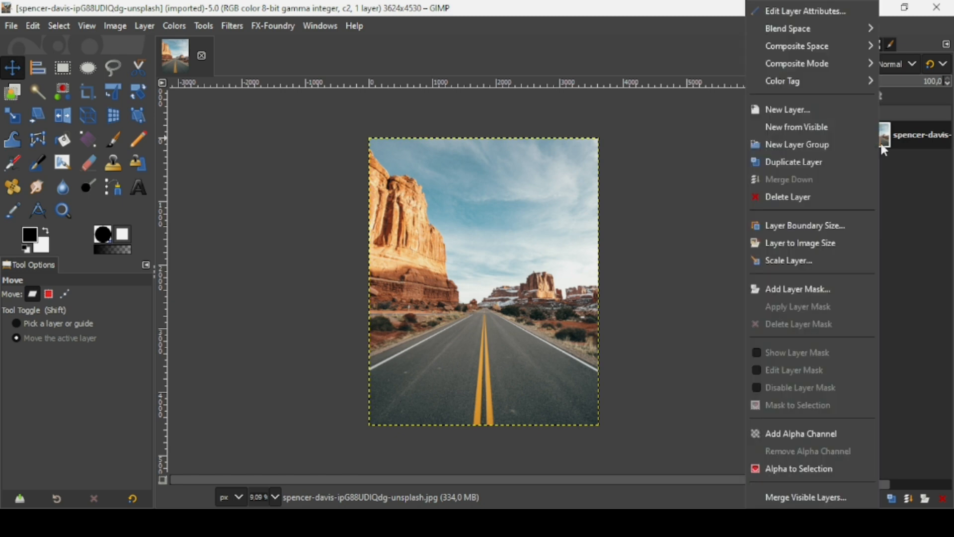
pyautogui.click(814, 434)
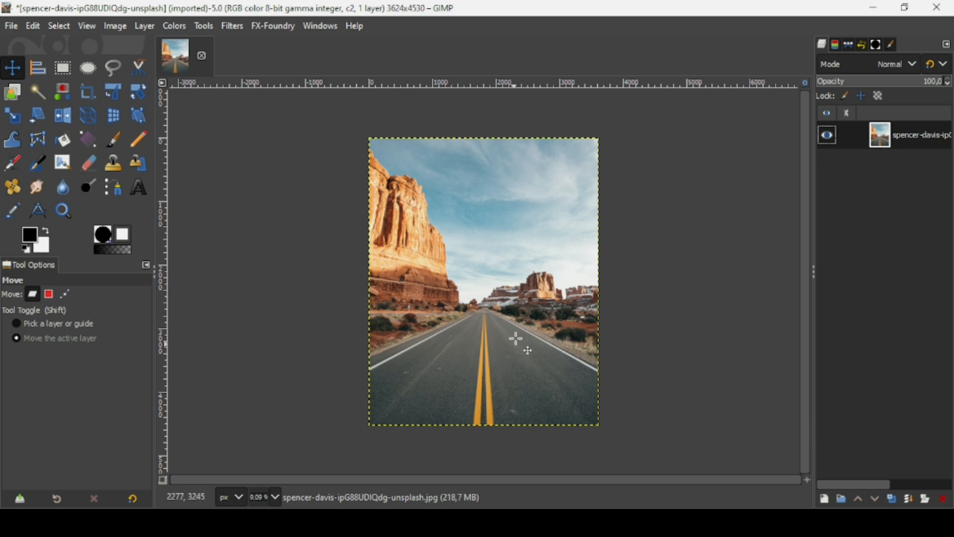
pyautogui.click(121, 26)
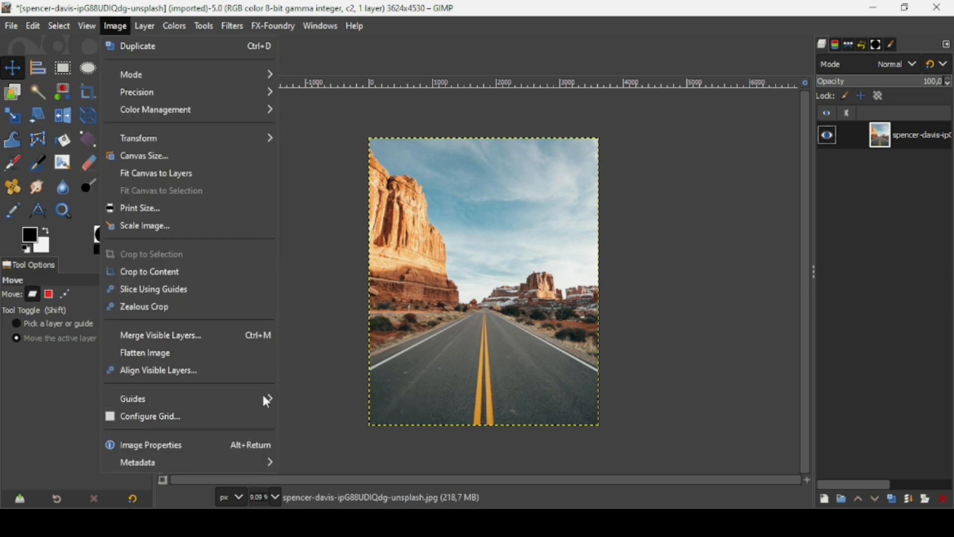
pyautogui.click(293, 401)
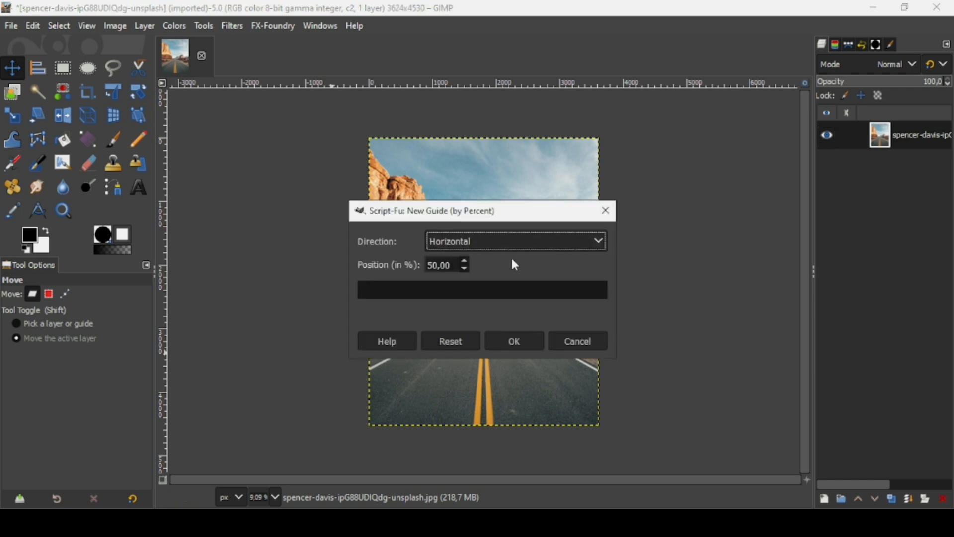
pyautogui.click(522, 348)
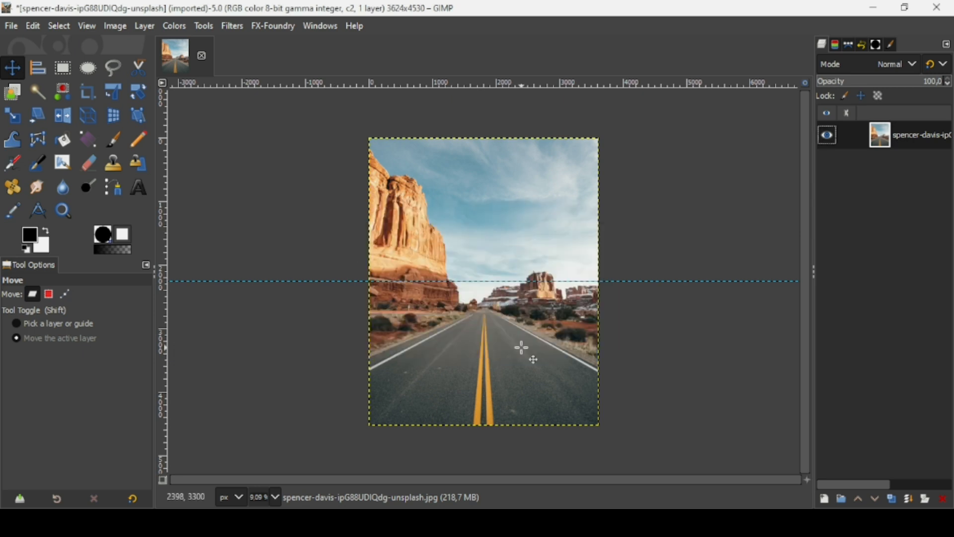
# - Create a vertical guide at 50 percent of the image
pyautogui.click(116, 26)
pyautogui.moveTo(174, 397)
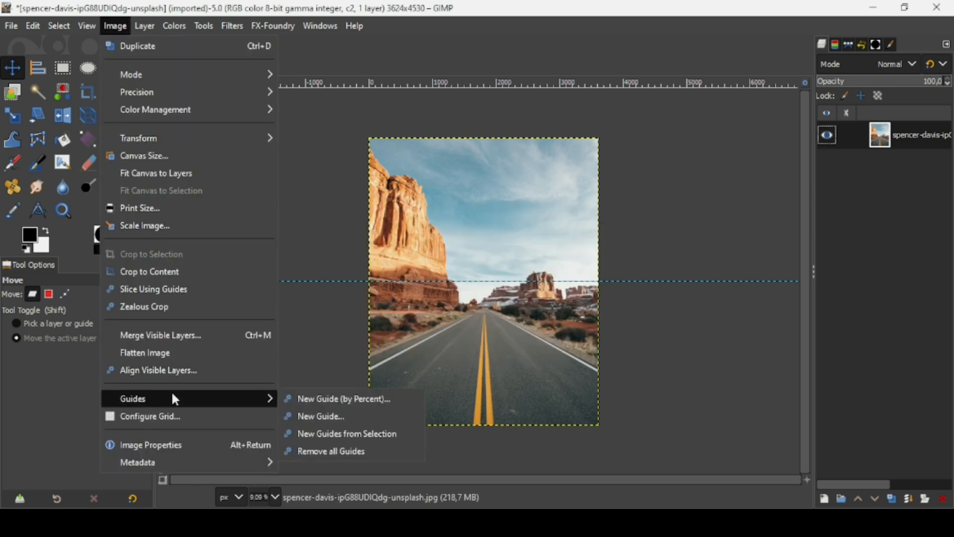
pyautogui.click(295, 398)
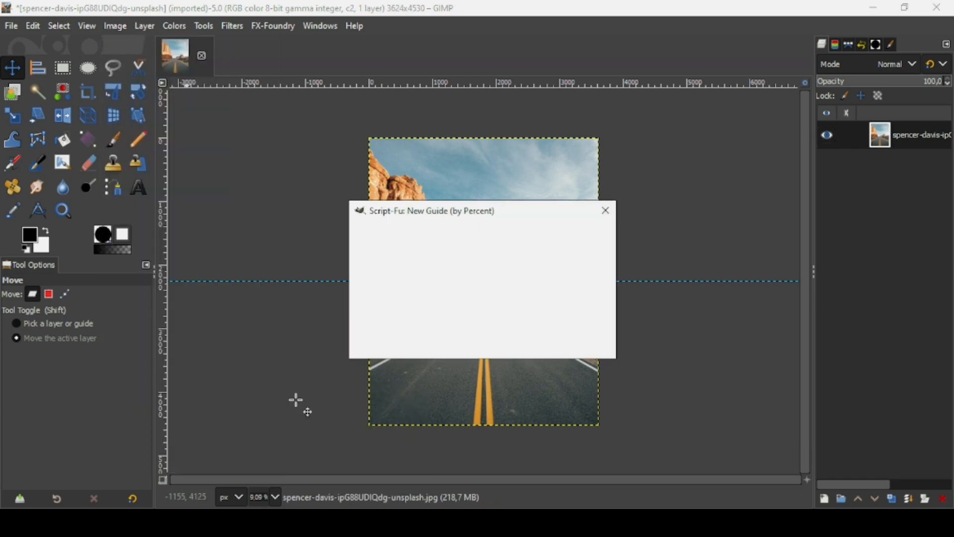
pyautogui.click(499, 244)
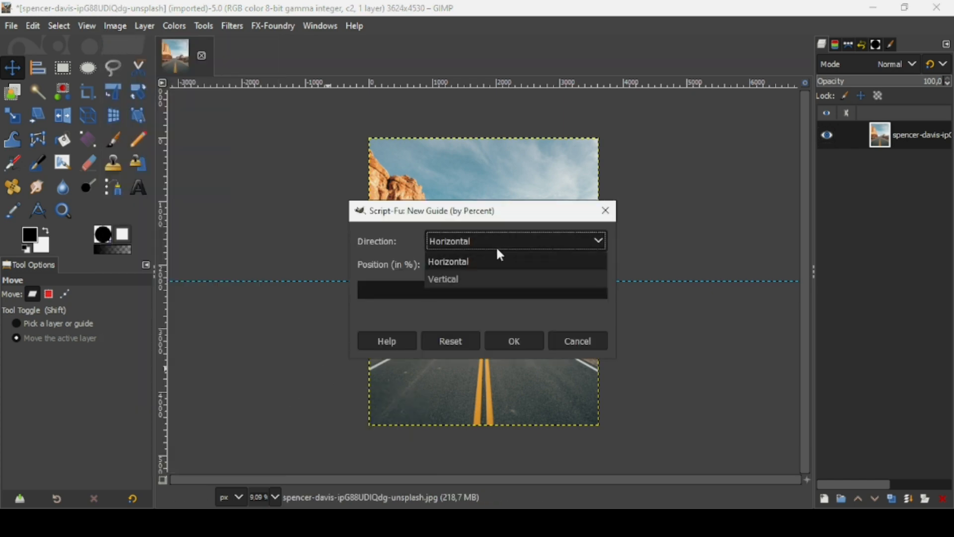
pyautogui.click(489, 279)
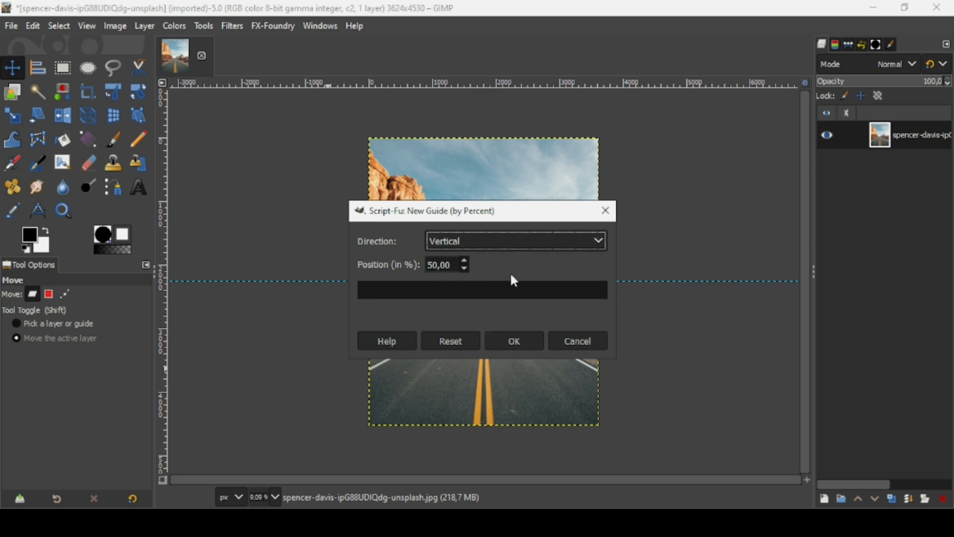
pyautogui.click(514, 341)
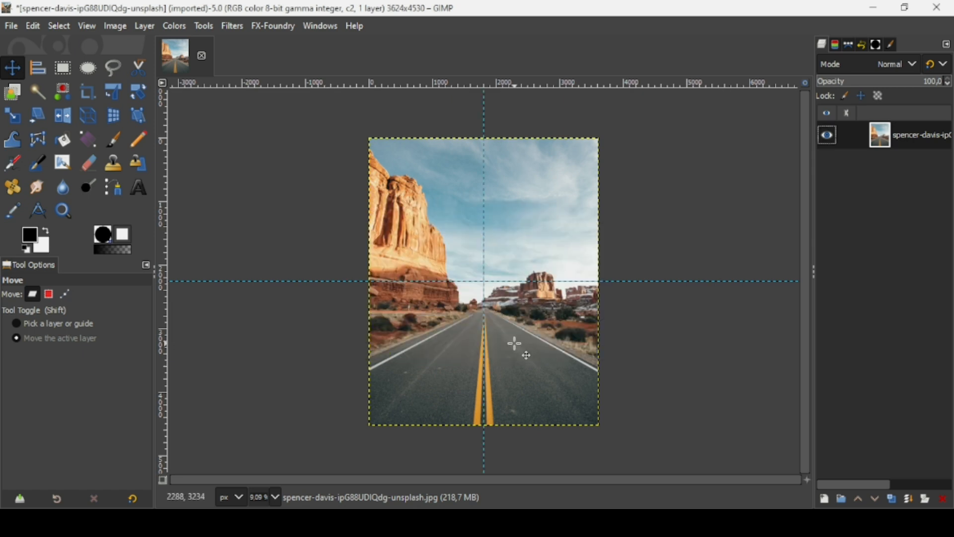
# - Make a tall rectangular selection of about 424 × 7856 px, expanding from the center where the two guides cross
pyautogui.click(66, 72)
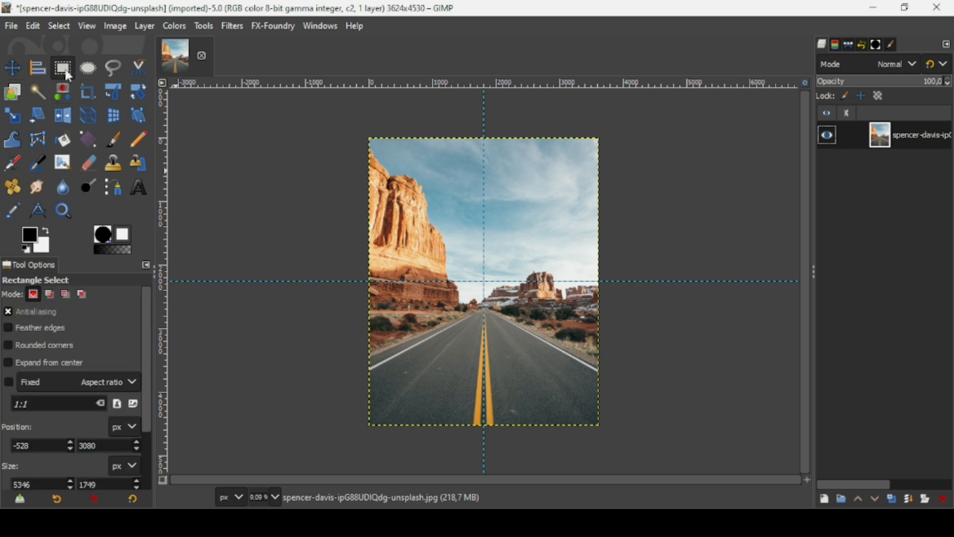
pyautogui.click(64, 361)
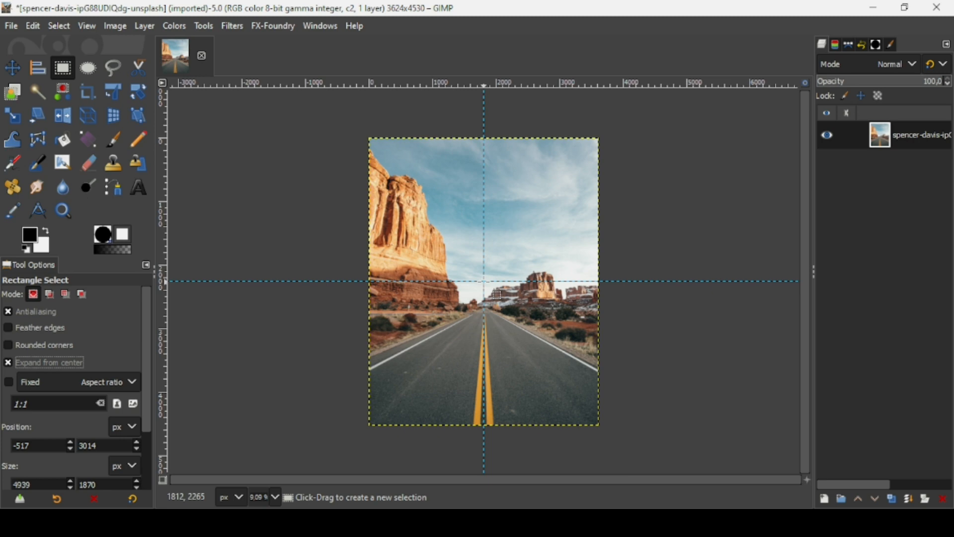
pyautogui.moveTo(484, 282); pyautogui.dragTo(498, 531)
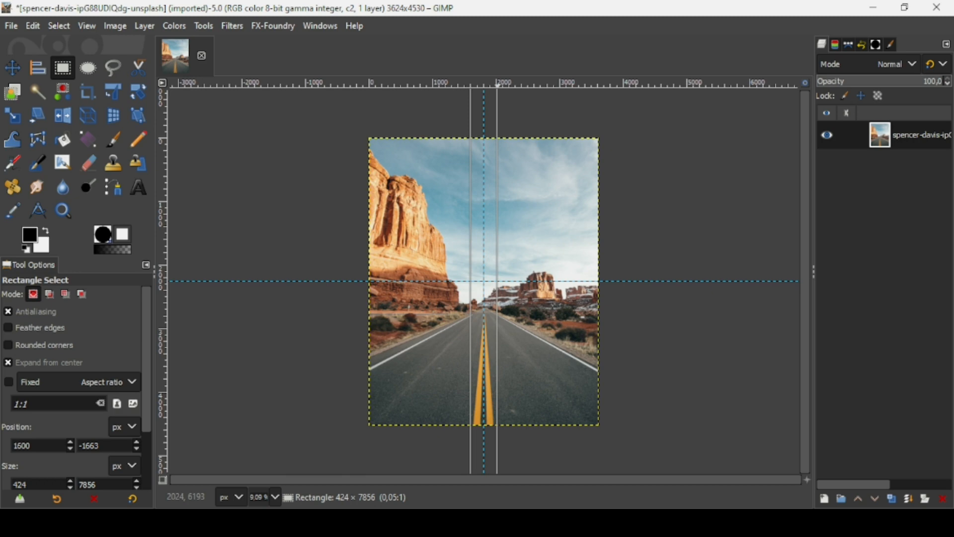
pyautogui.moveTo(498, 531); pyautogui.dragTo(497, 531)
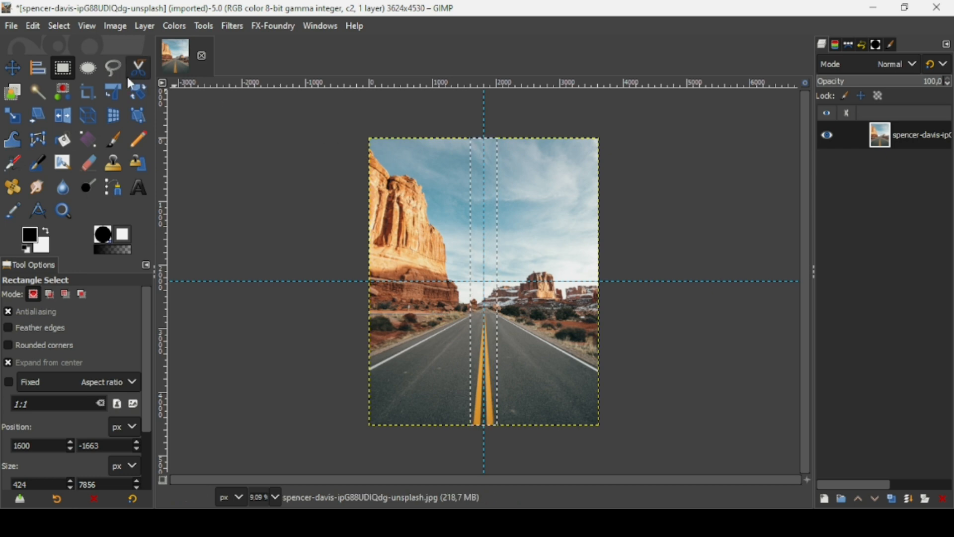
# - Create new guides from the narrow selection's edges and clear the selection
pyautogui.click(117, 26)
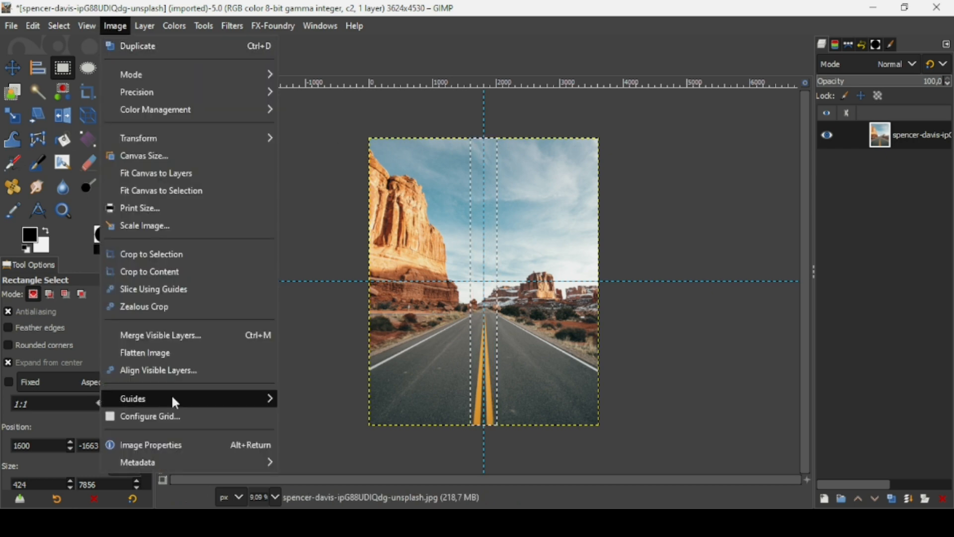
pyautogui.moveTo(172, 398)
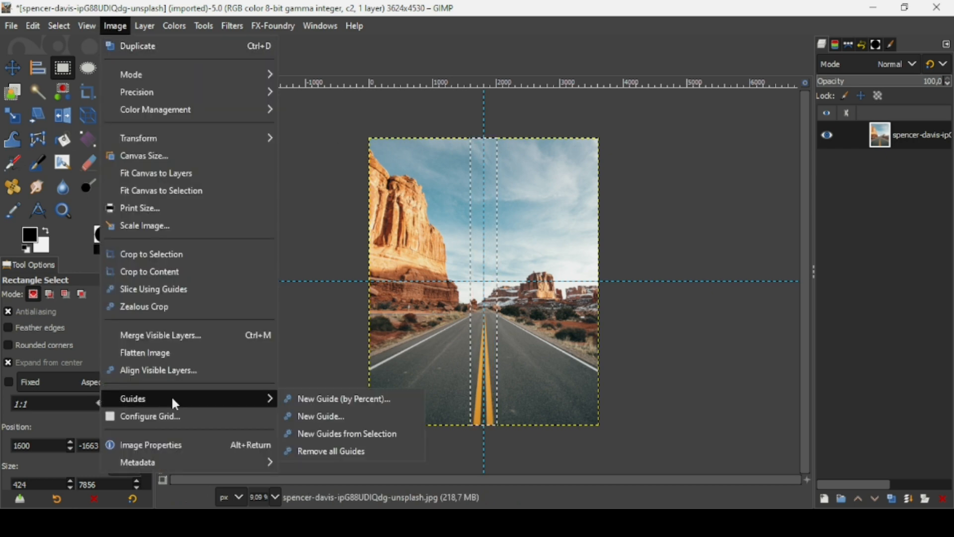
pyautogui.click(332, 434)
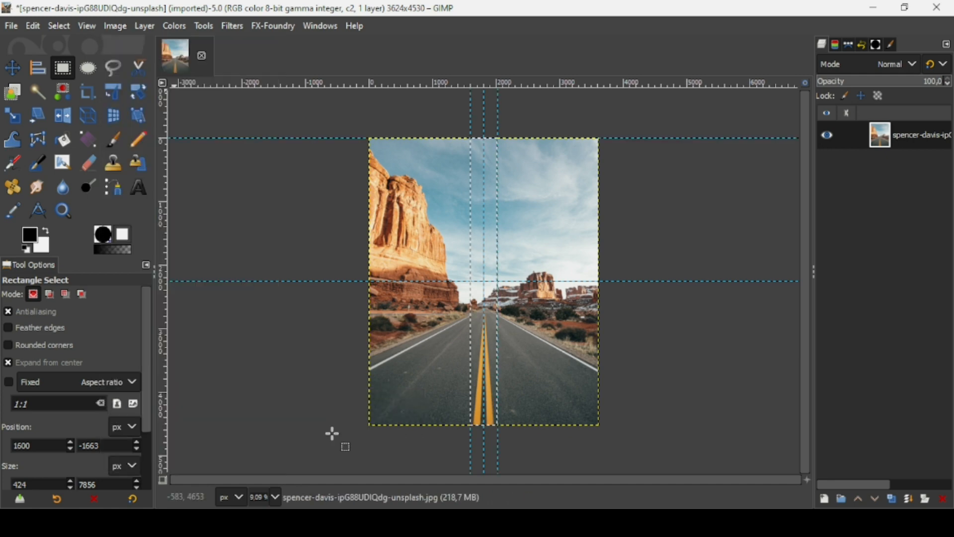
pyautogui.click(60, 26)
pyautogui.click(74, 63)
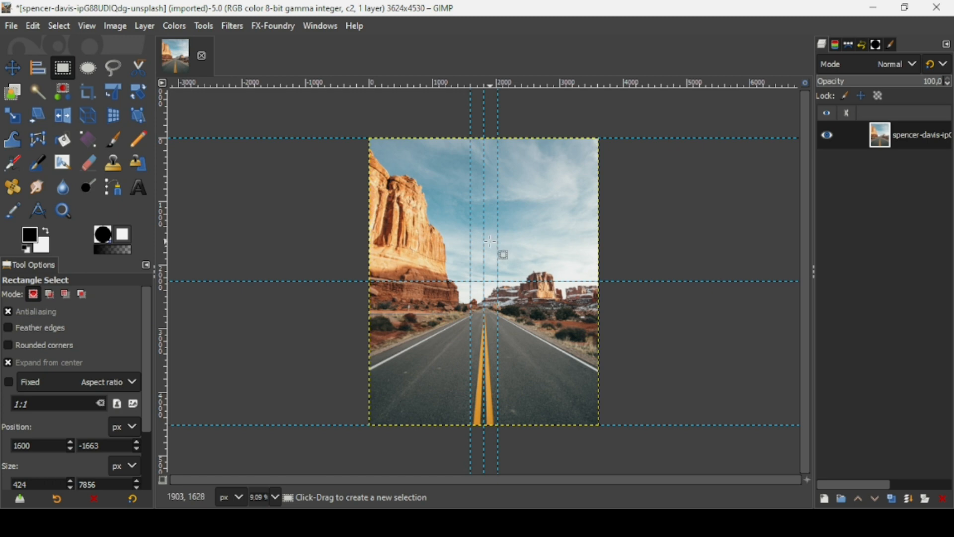
# - With guide snapping on and expand from center off, select the full-width lower road area with a rectangle of about 4675 × 1936 px
pyautogui.click(86, 28)
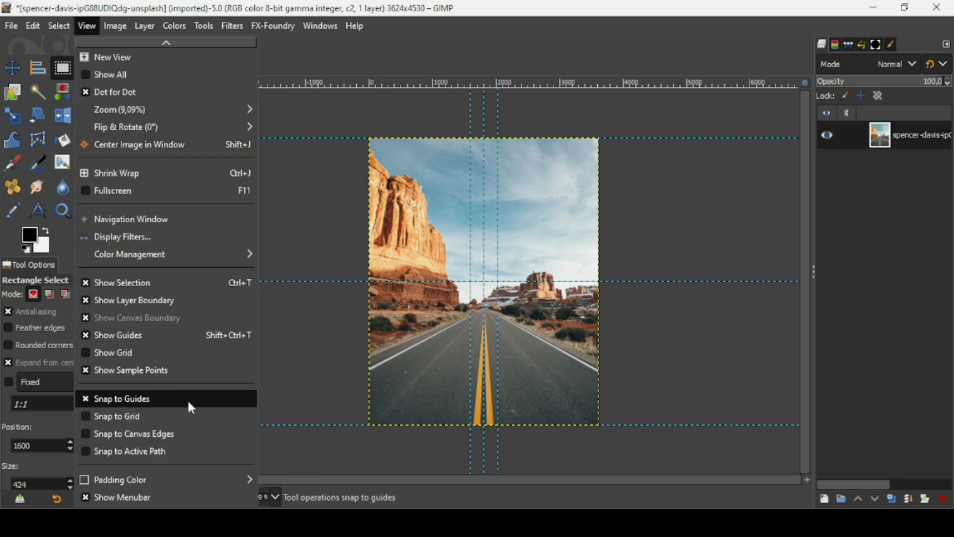
pyautogui.click(190, 400)
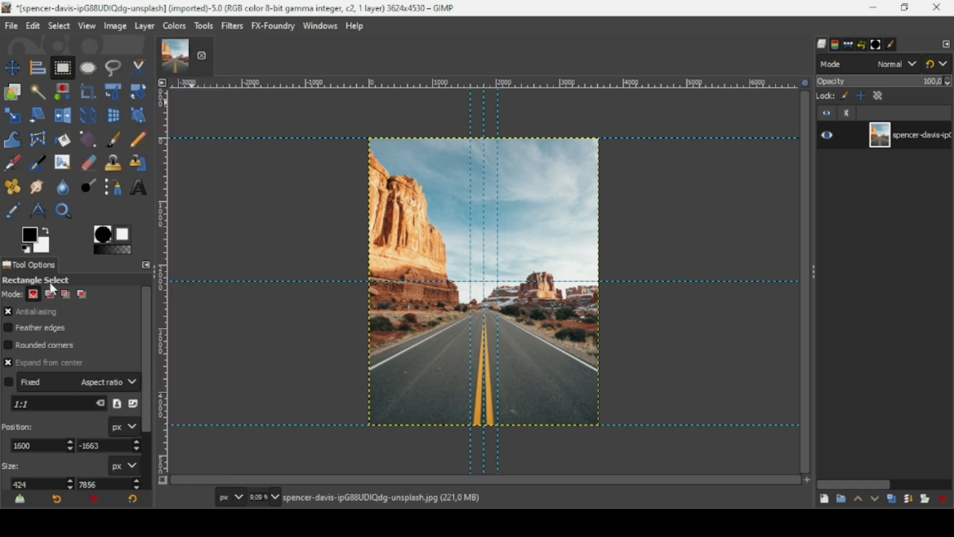
pyautogui.click(47, 362)
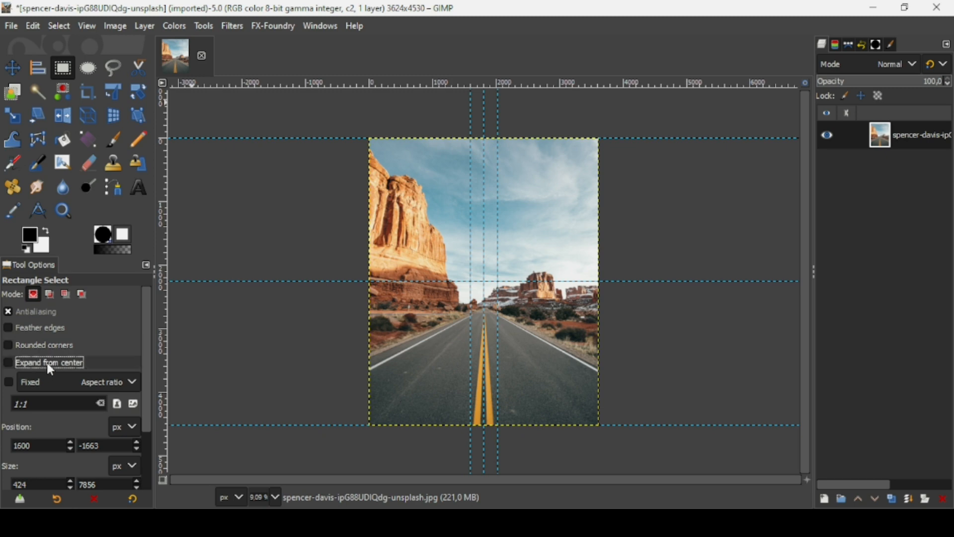
pyautogui.click(408, 345)
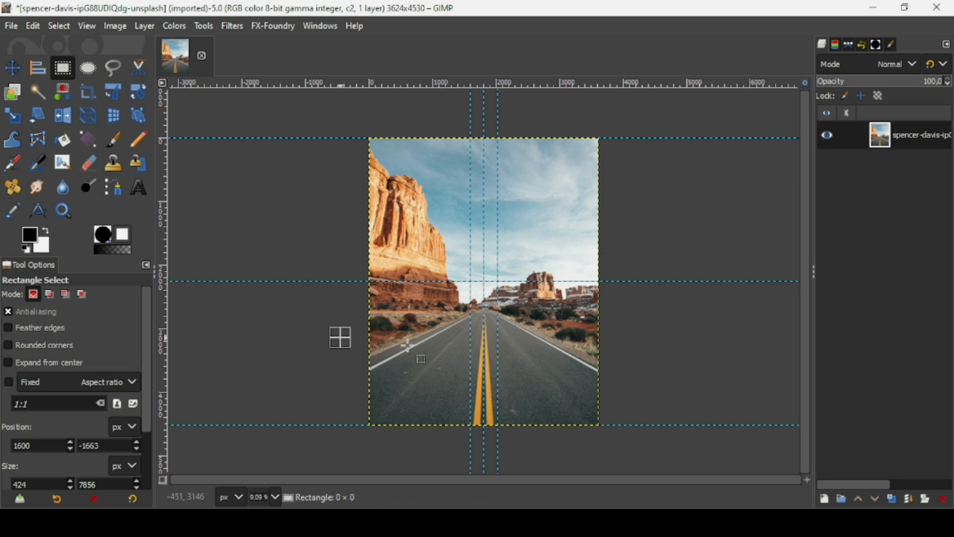
pyautogui.moveTo(408, 345); pyautogui.dragTo(637, 453)
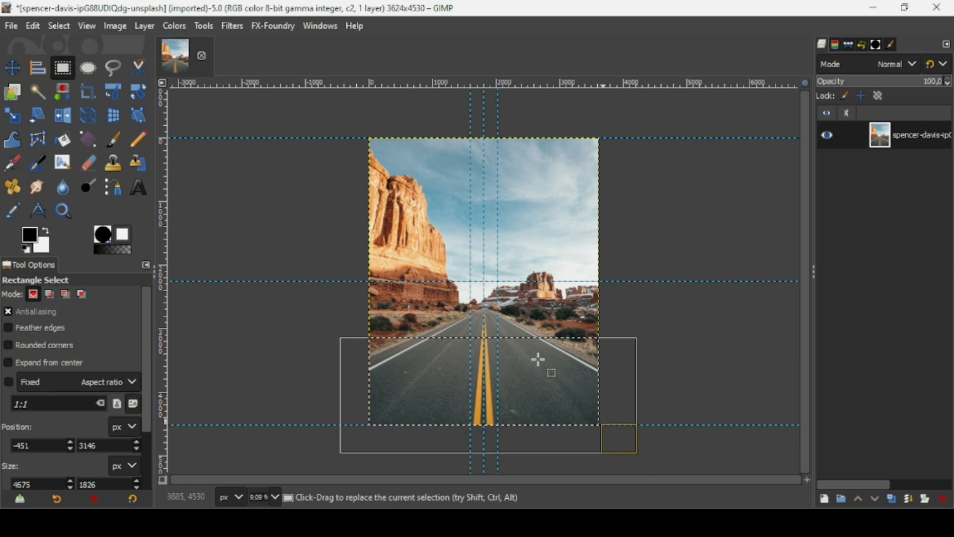
pyautogui.moveTo(524, 357)
pyautogui.mouseDown()
pyautogui.moveTo(522, 347)
pyautogui.moveTo(531, 348)
pyautogui.mouseUp()
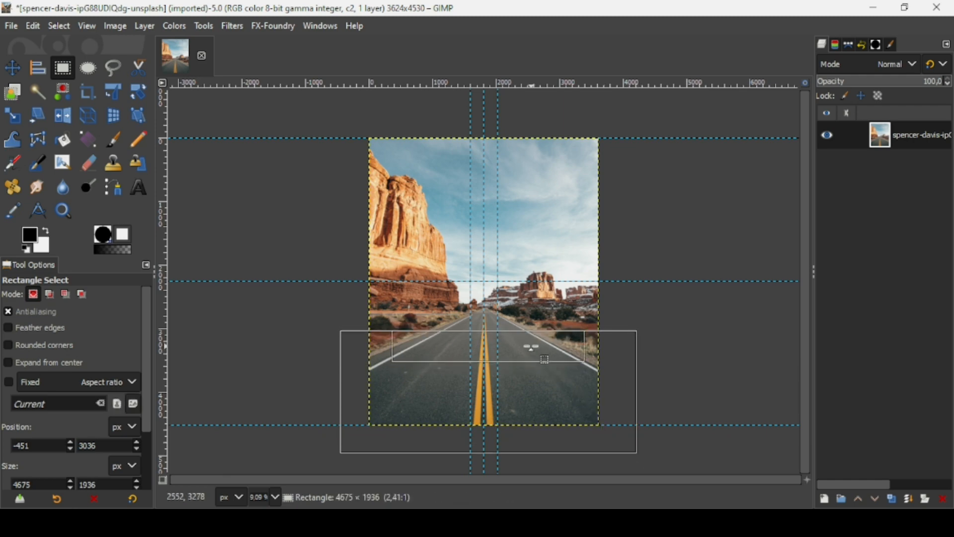
pyautogui.click(531, 347)
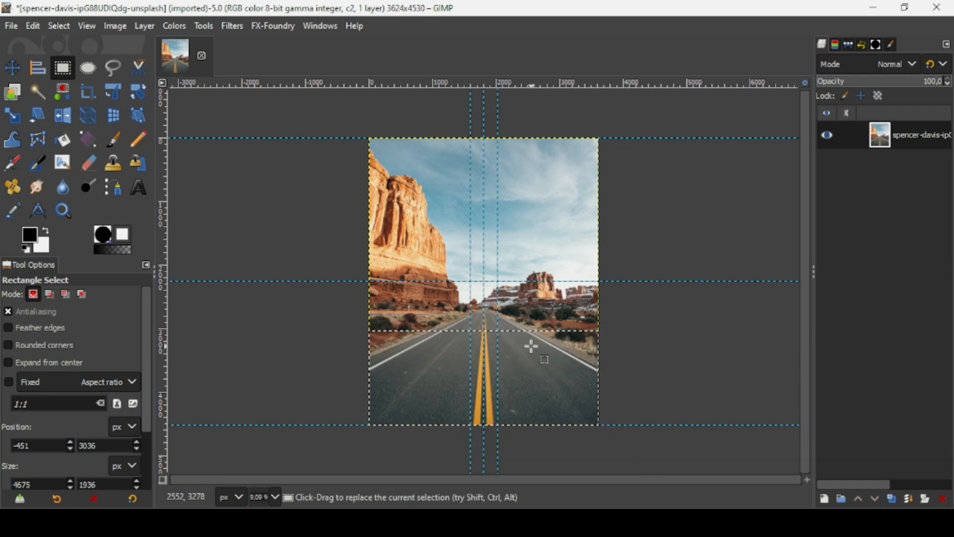
# - Apply a Perspective transform to the selected road, pulling its two lower corners inward to about the outer vertical guides
pyautogui.click(89, 115)
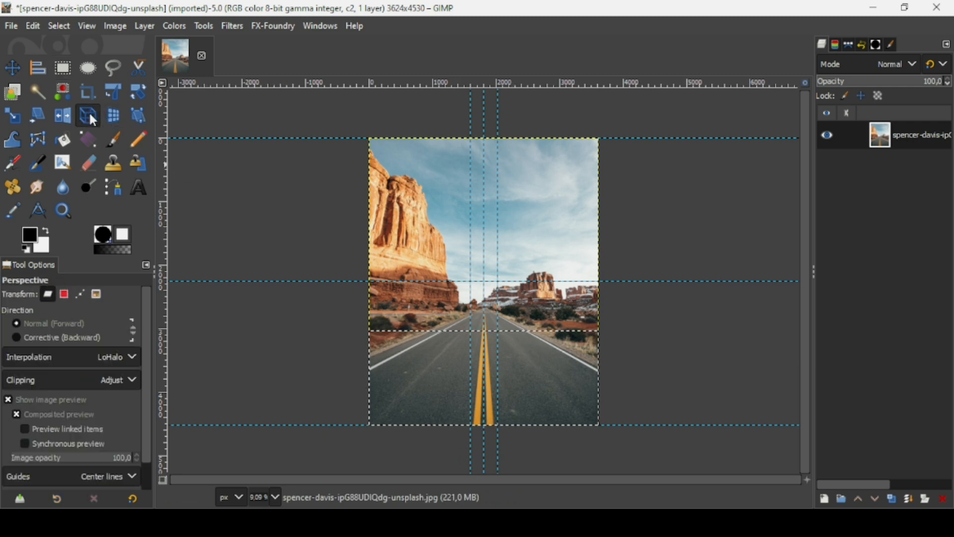
pyautogui.click(574, 395)
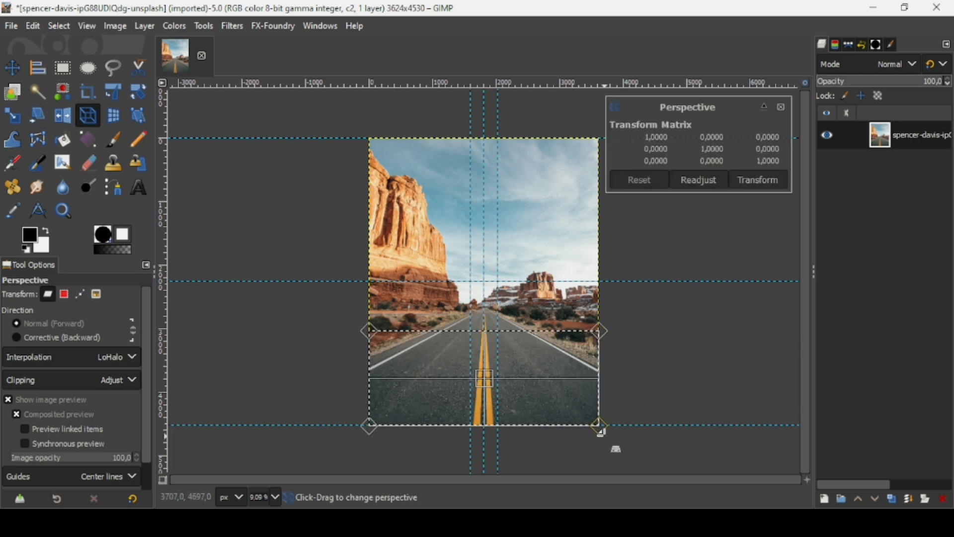
pyautogui.moveTo(591, 429); pyautogui.dragTo(499, 426)
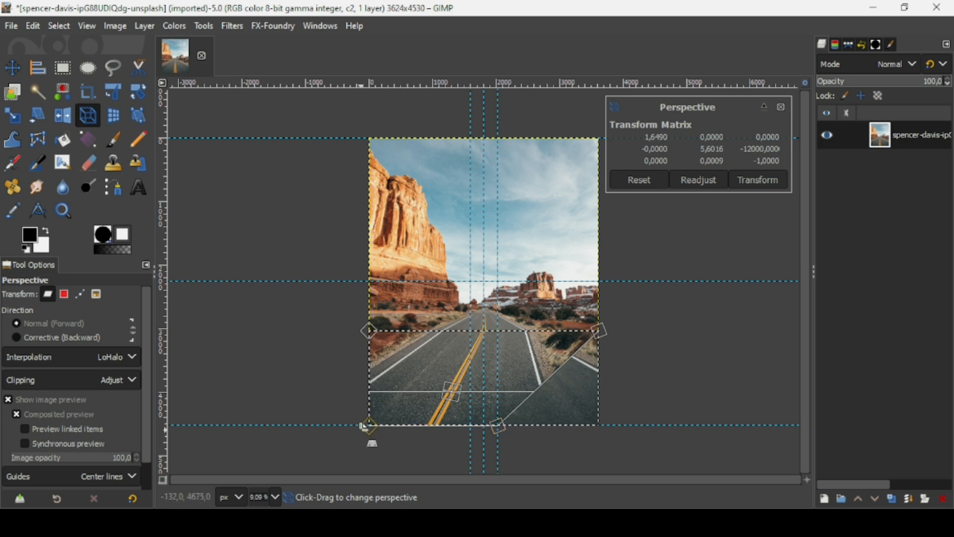
pyautogui.moveTo(364, 426); pyautogui.dragTo(470, 425)
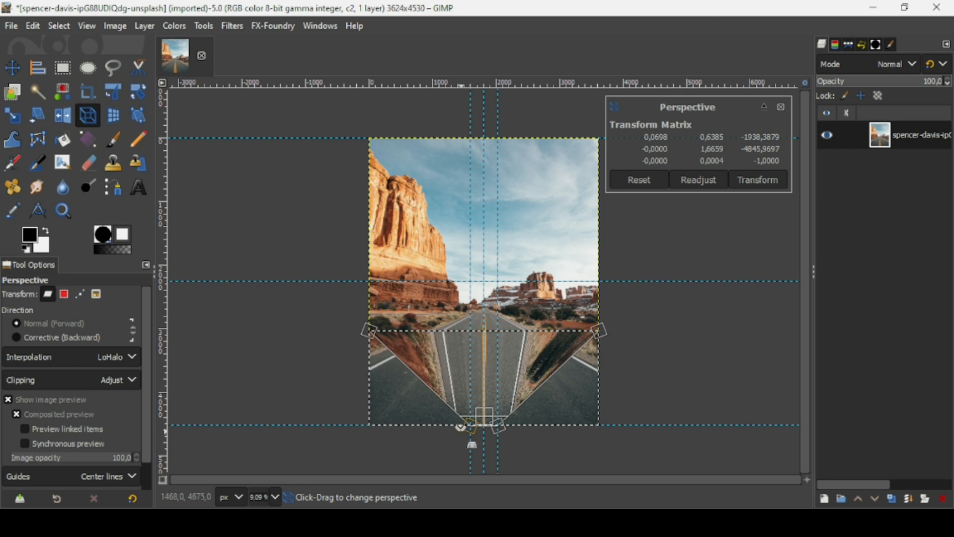
pyautogui.moveTo(467, 426); pyautogui.dragTo(454, 426)
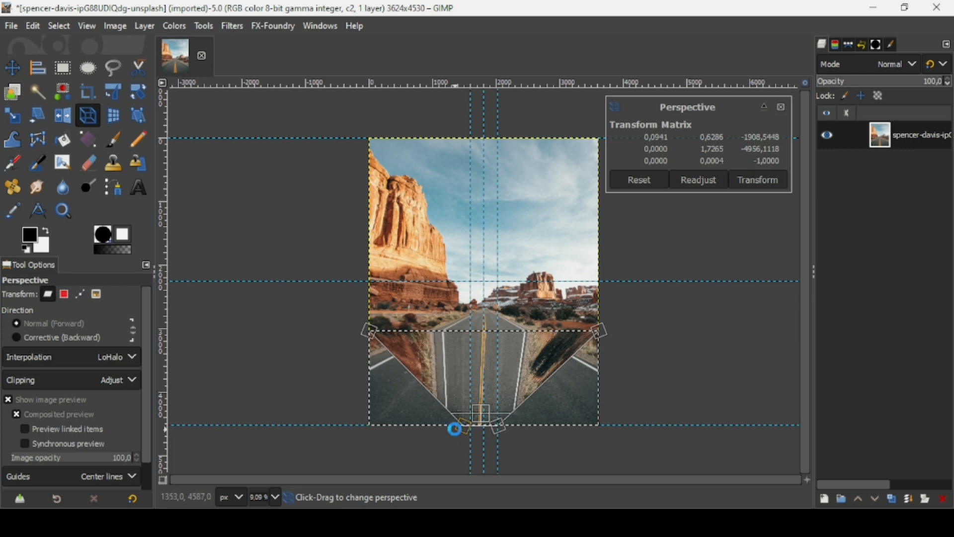
pyautogui.press('Return')
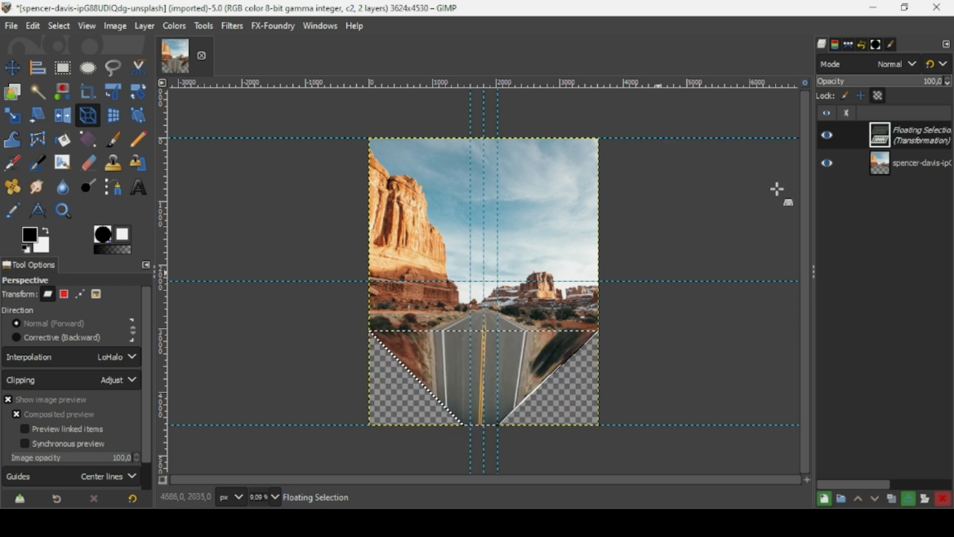
# - Turn the transformed floating selection into a new layer and expand that layer to the image size
pyautogui.click(825, 499)
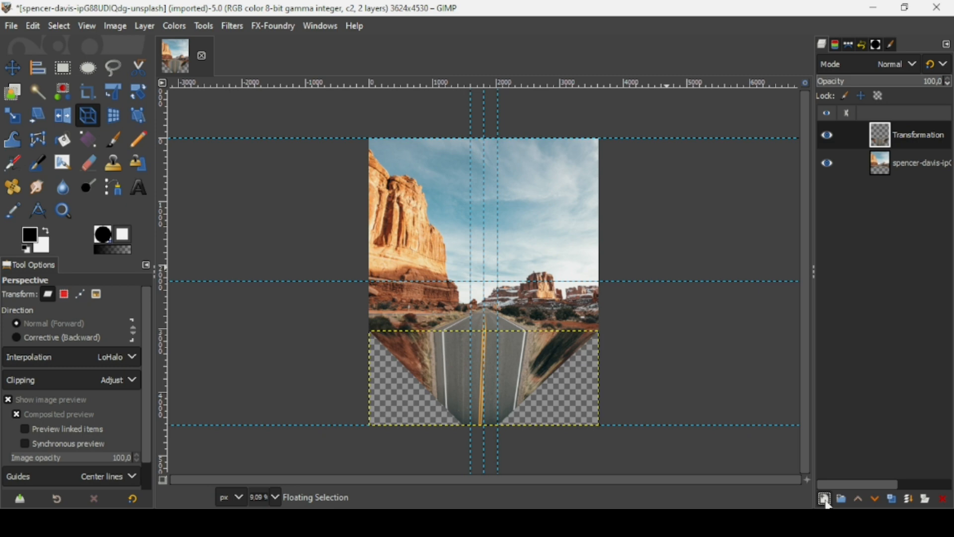
pyautogui.rightClick(884, 139)
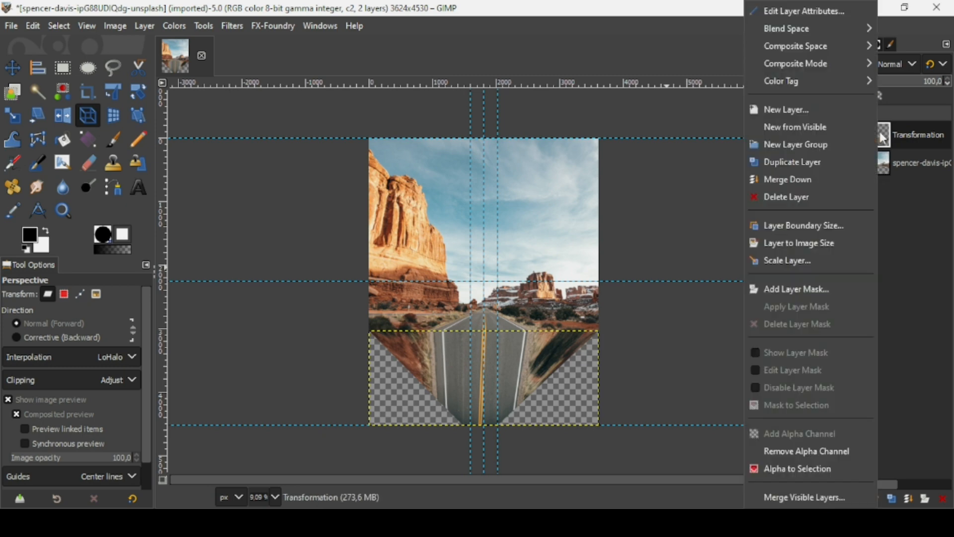
pyautogui.click(817, 244)
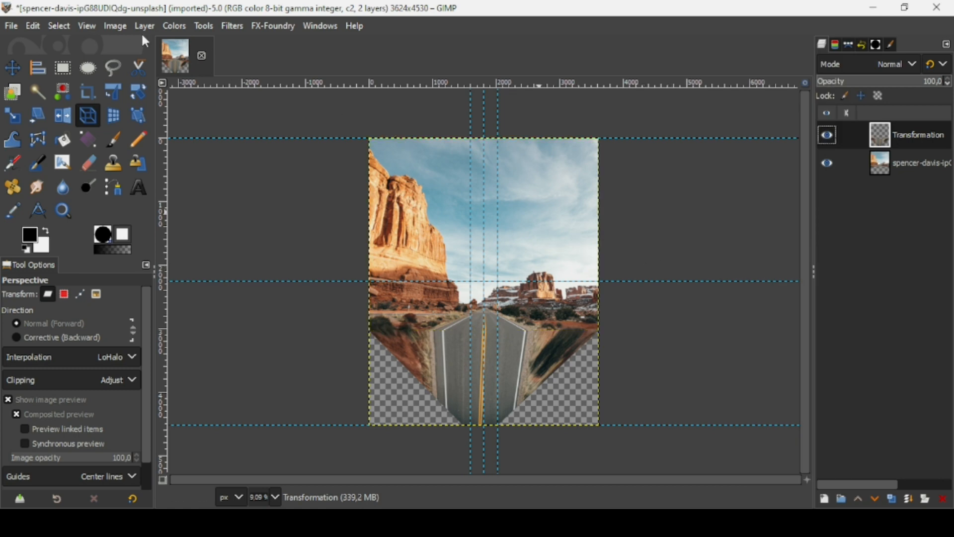
# - Remove all guides from the image
pyautogui.click(119, 26)
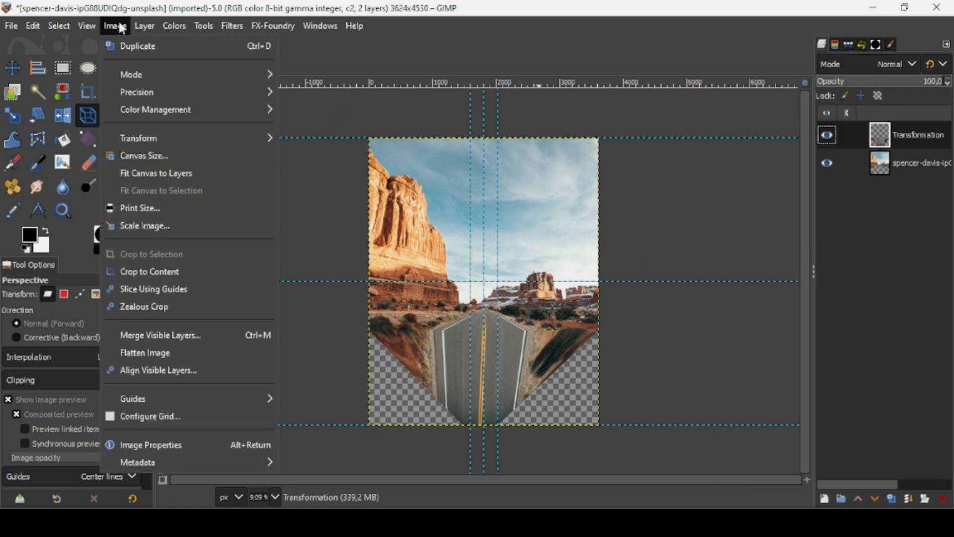
pyautogui.moveTo(161, 392)
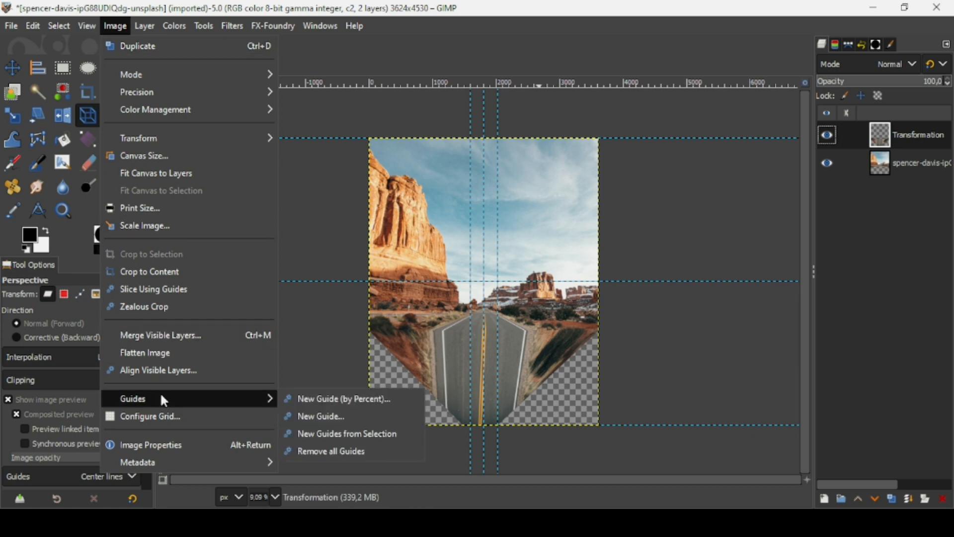
pyautogui.click(326, 452)
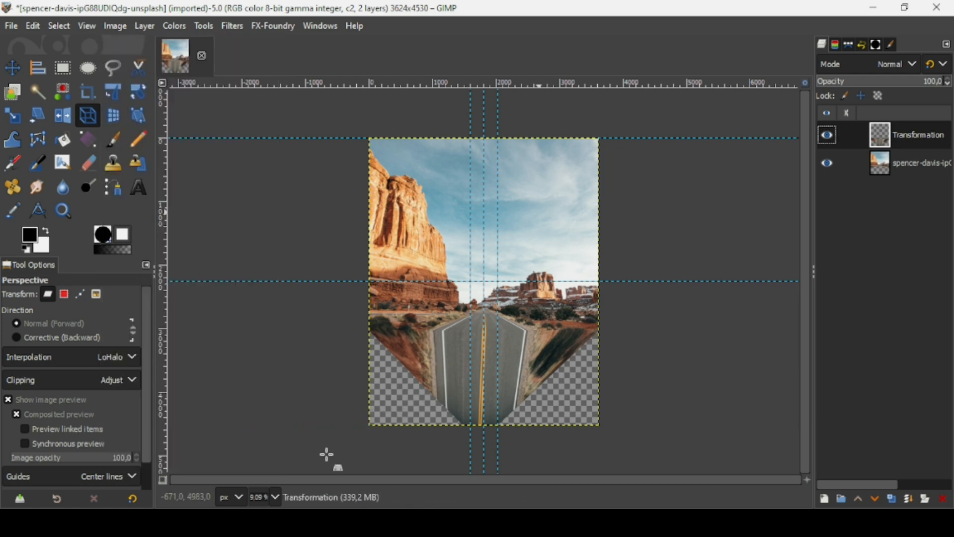
# - Place the Transformation layer below the photo layer and nudge it slightly upward so the road lines meet at the seam
pyautogui.press('+')
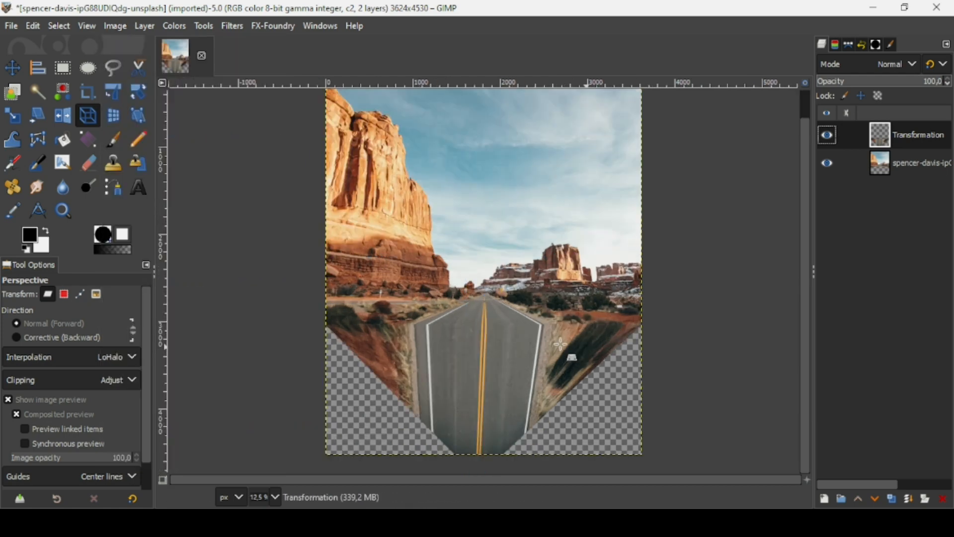
pyautogui.click(827, 141)
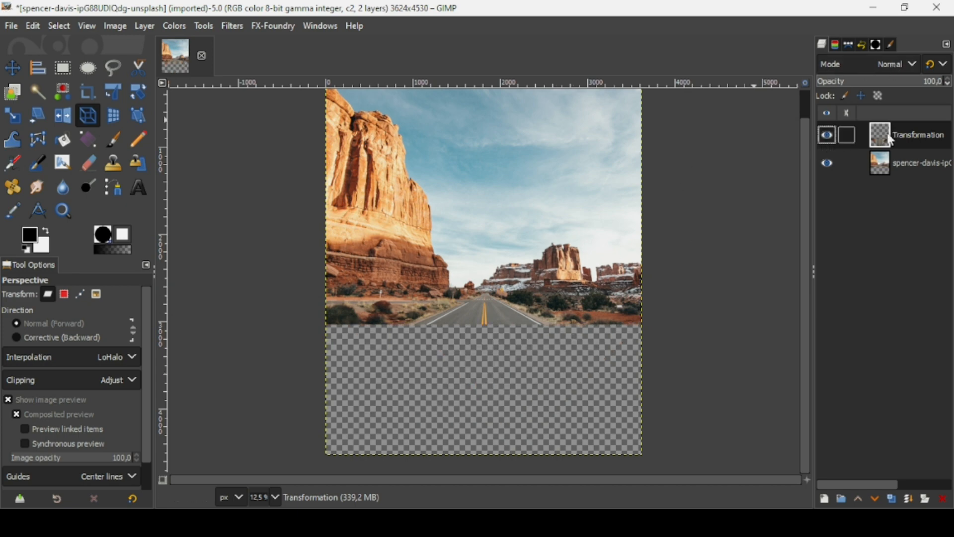
pyautogui.moveTo(890, 135); pyautogui.dragTo(884, 186)
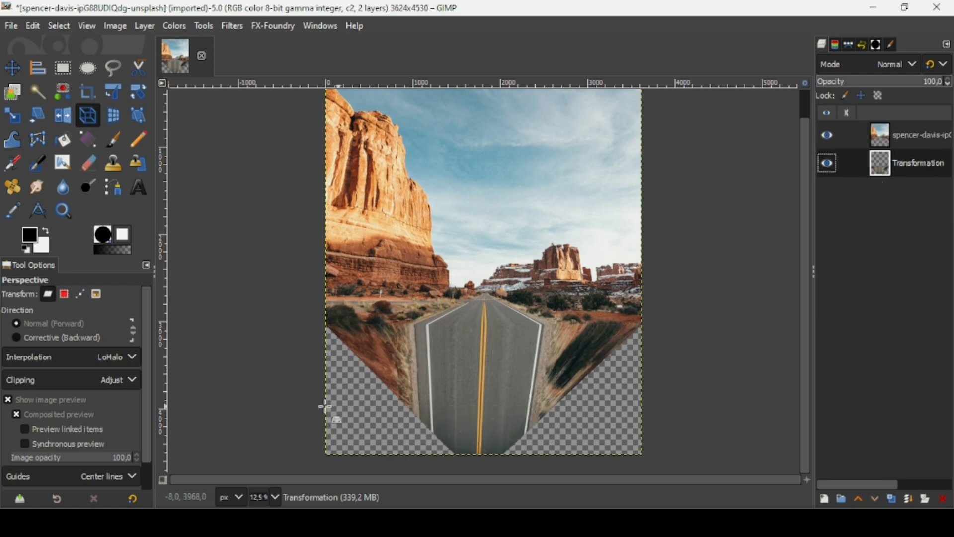
pyautogui.press('+')
pyautogui.press('+')
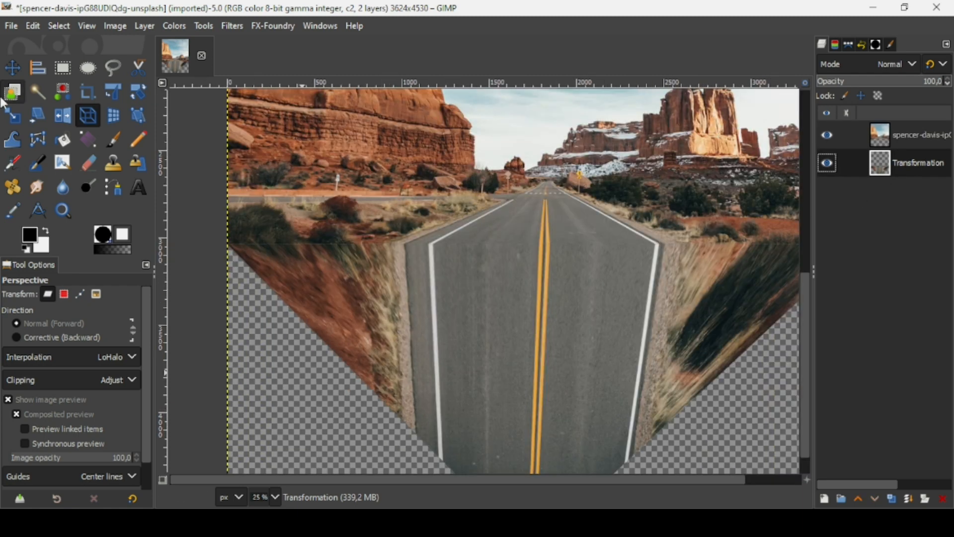
pyautogui.click(13, 68)
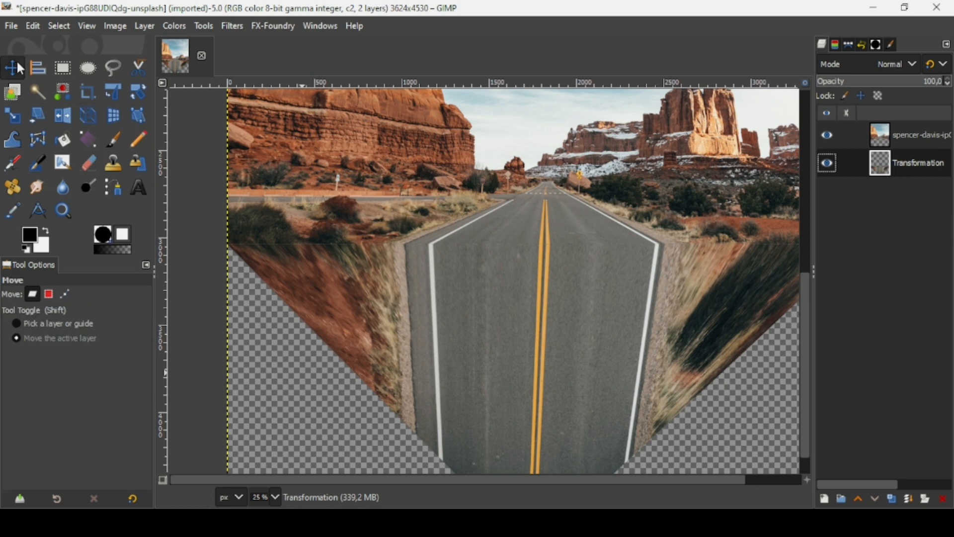
pyautogui.click(544, 353)
pyautogui.moveTo(543, 353); pyautogui.dragTo(543, 352)
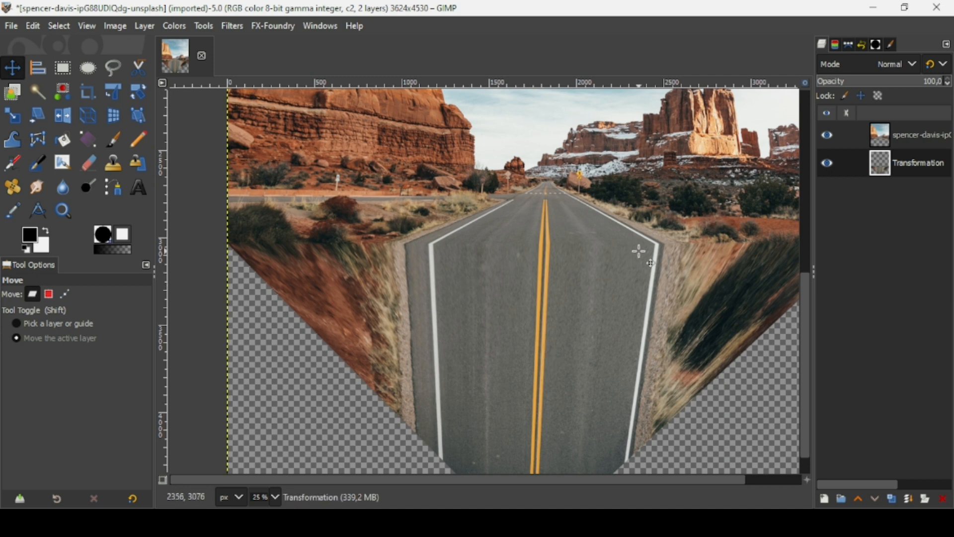
# - Create a transparent 3624 × 4530 px layer named N directly above the Transformation layer
pyautogui.click(825, 499)
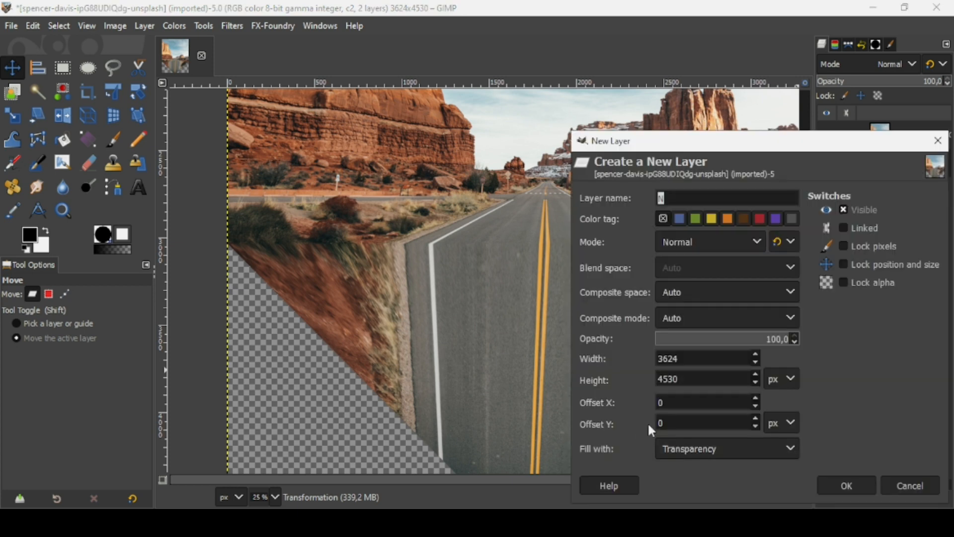
pyautogui.click(845, 487)
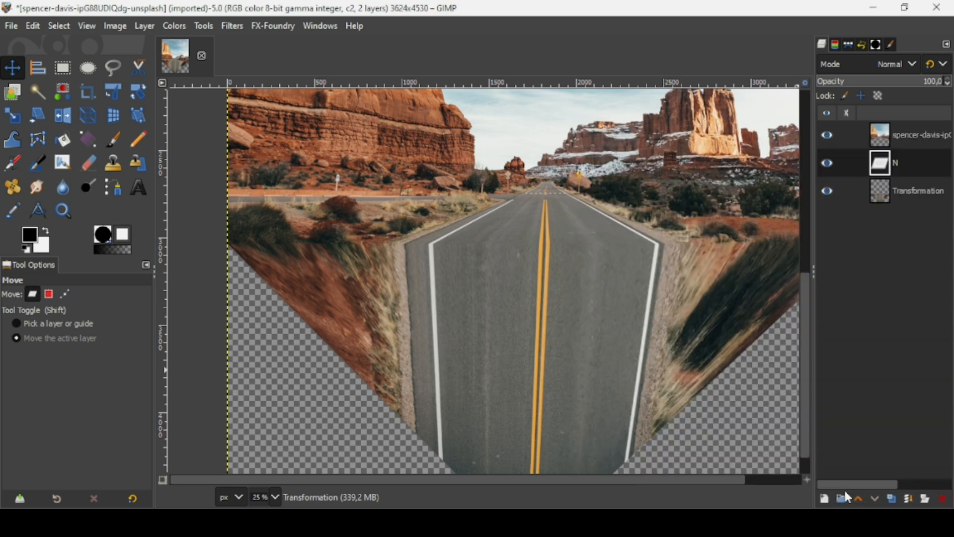
pyautogui.press('-')
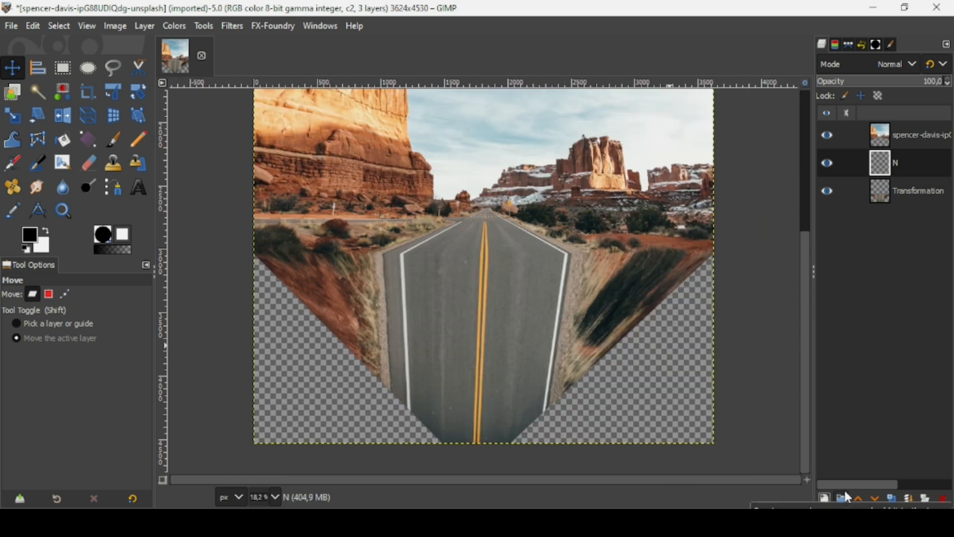
pyautogui.press('-')
pyautogui.press('-')
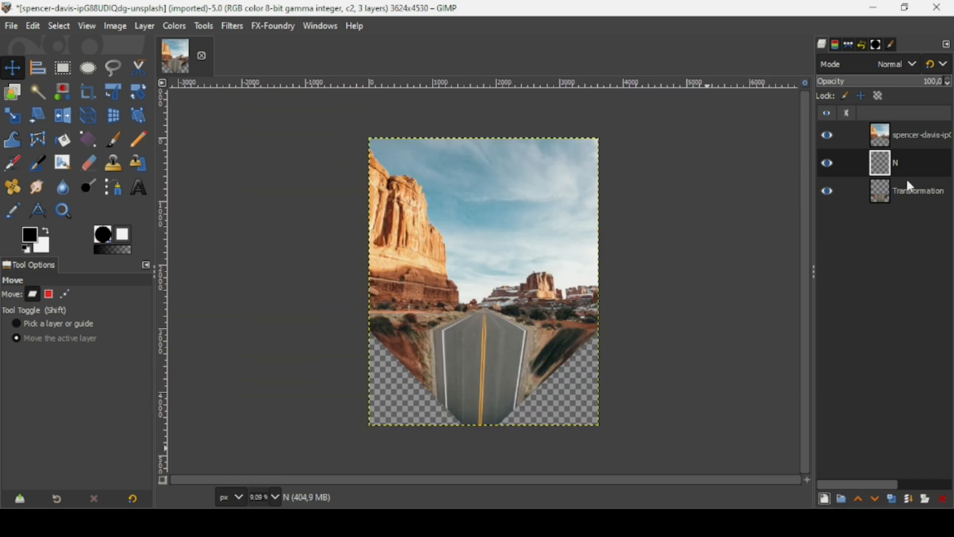
# - Load the Transformation layer's alpha as a selection
pyautogui.click(884, 195)
pyautogui.rightClick(884, 195)
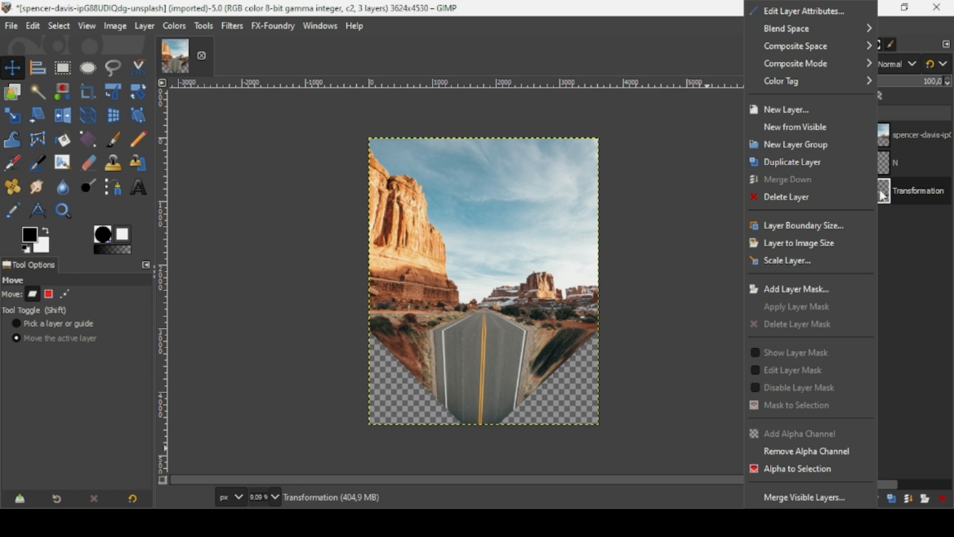
pyautogui.click(793, 470)
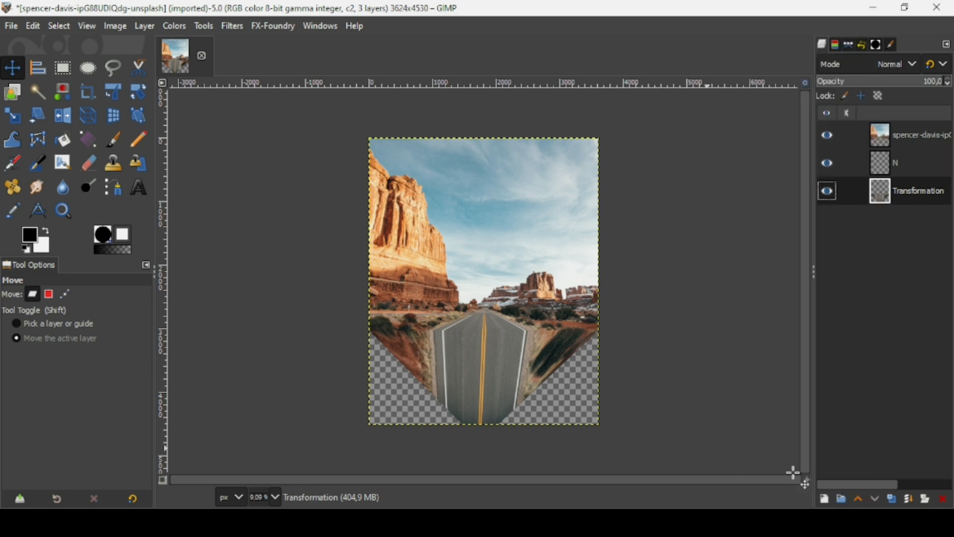
# - On layer N, draw a linear black-to-transparent gradient about 590 px long from the seam straight down the road
pyautogui.click(887, 168)
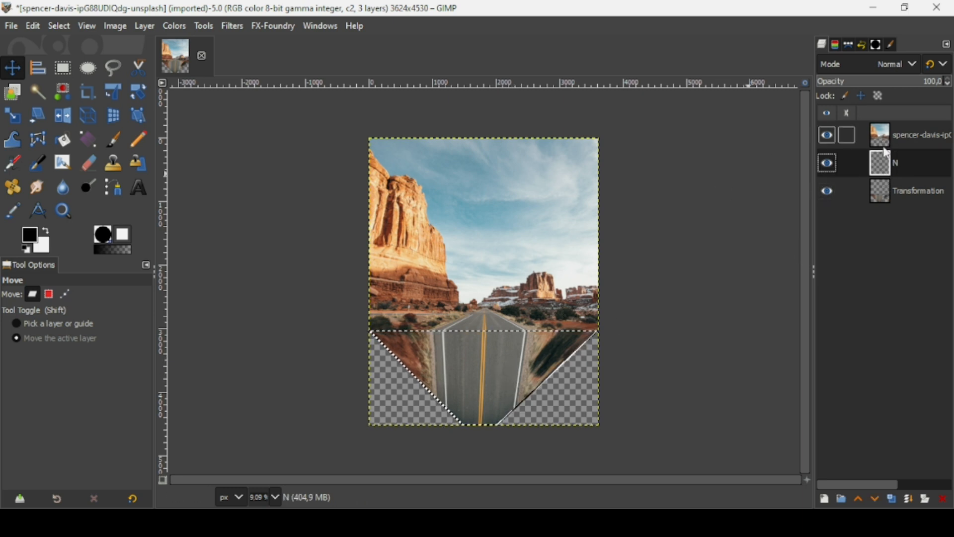
pyautogui.click(92, 142)
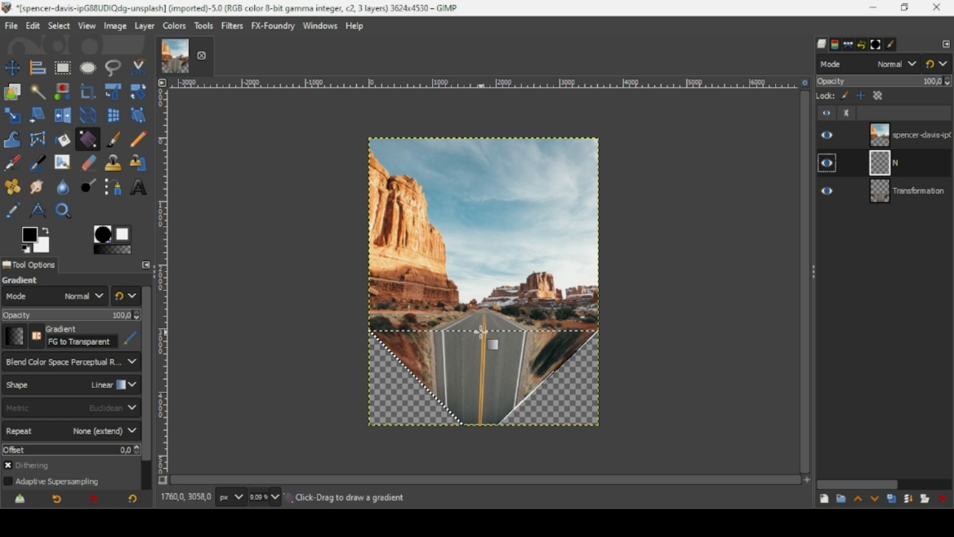
pyautogui.moveTo(483, 330); pyautogui.dragTo(483, 356)
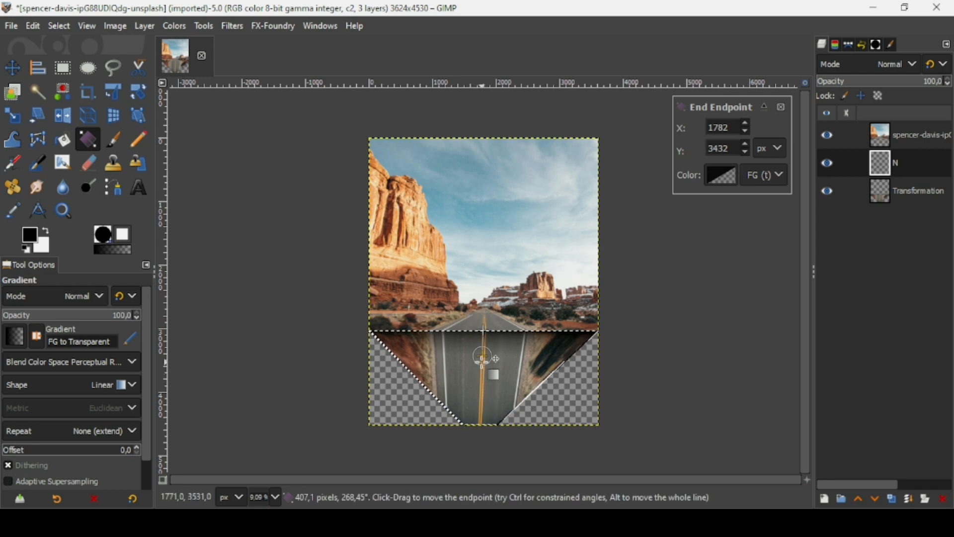
pyautogui.scroll(1, 482, 357)
pyautogui.moveTo(482, 355); pyautogui.dragTo(482, 371)
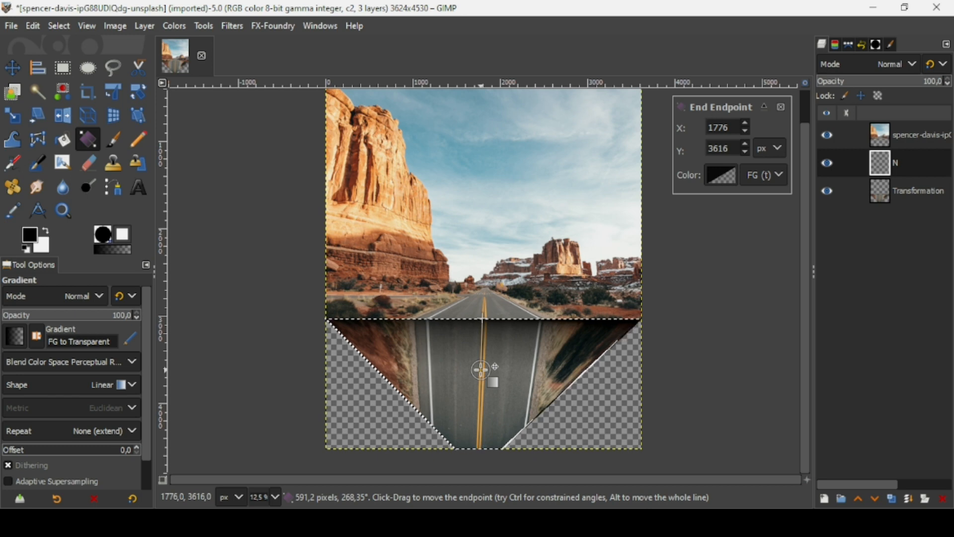
pyautogui.moveTo(481, 369); pyautogui.dragTo(480, 371)
pyautogui.press('Return')
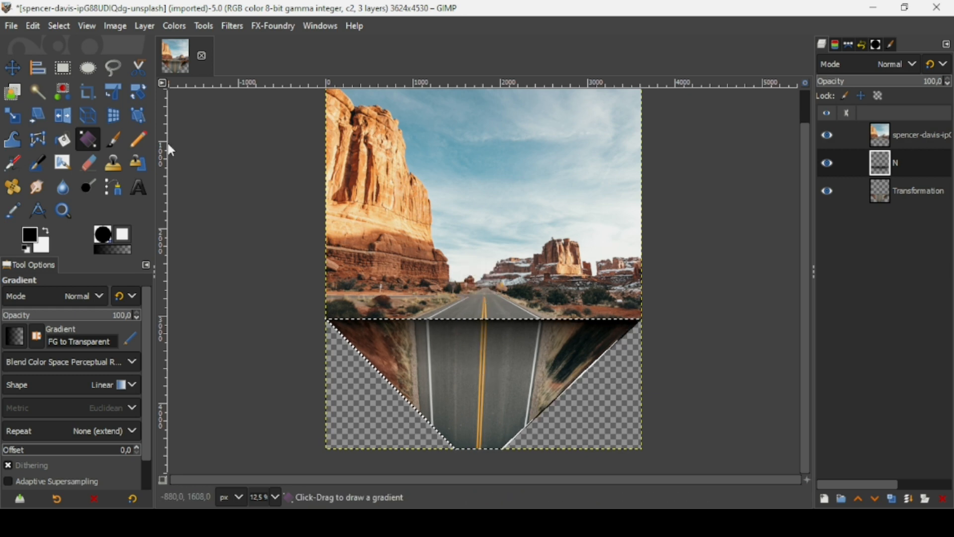
# - Clear the selection and apply a Gaussian Blur of 40.47 in both X and Y to layer N
pyautogui.click(66, 24)
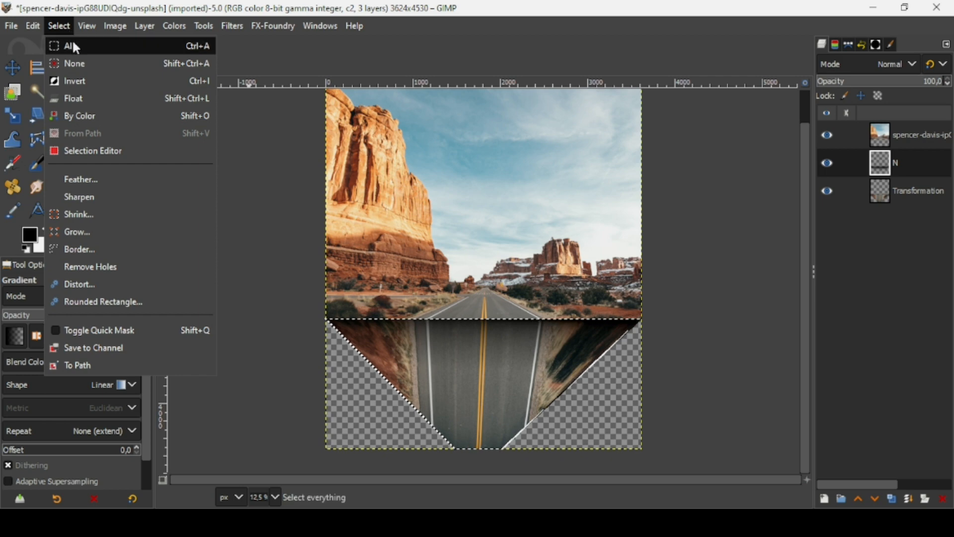
pyautogui.click(72, 63)
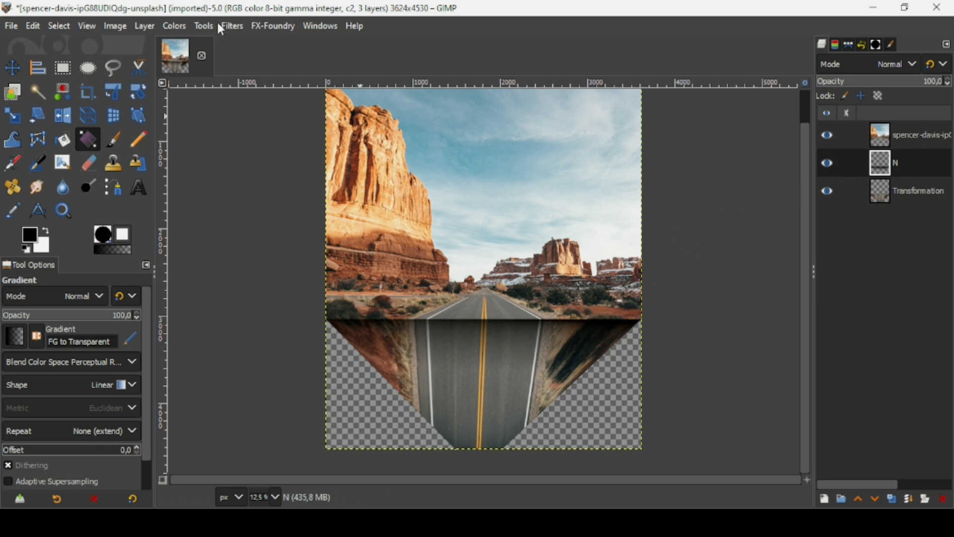
pyautogui.click(235, 28)
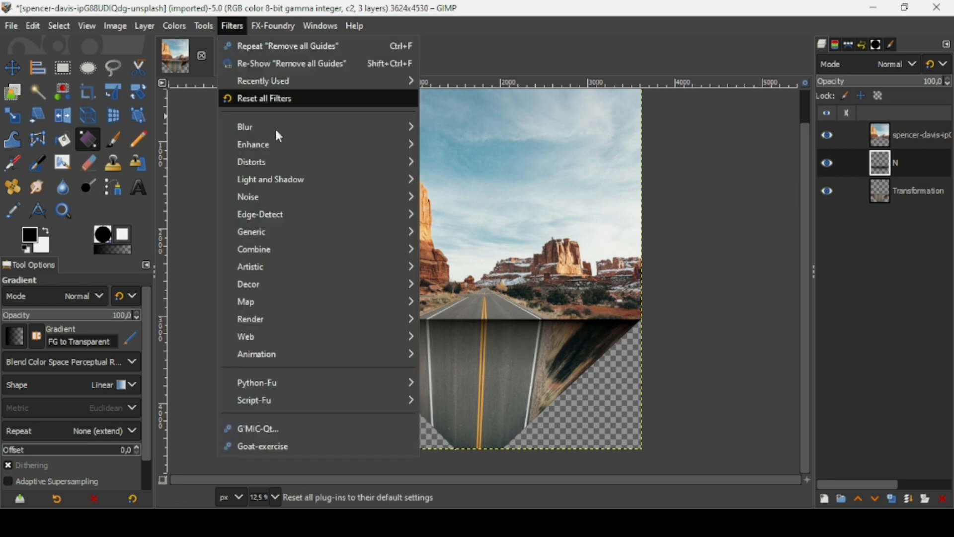
pyautogui.moveTo(277, 132)
pyautogui.click(456, 146)
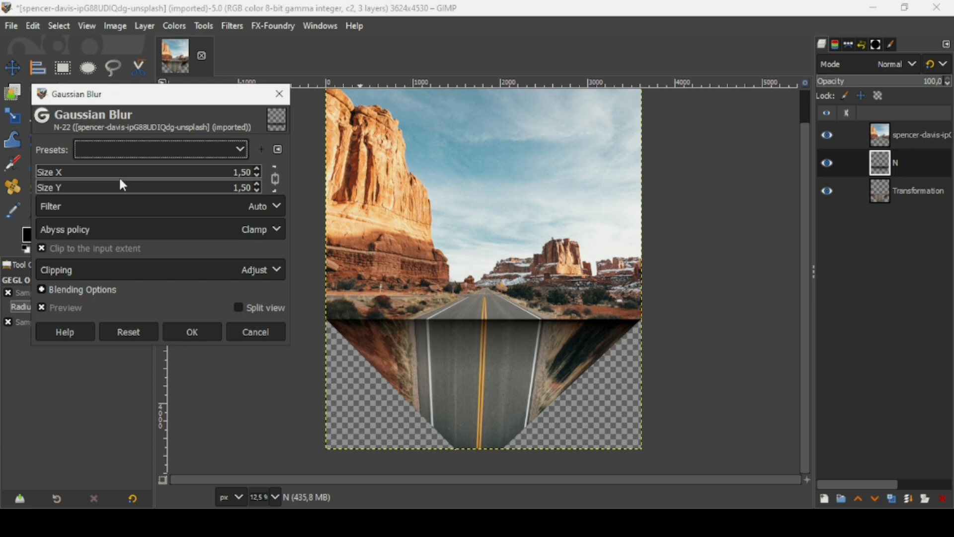
pyautogui.click(121, 176)
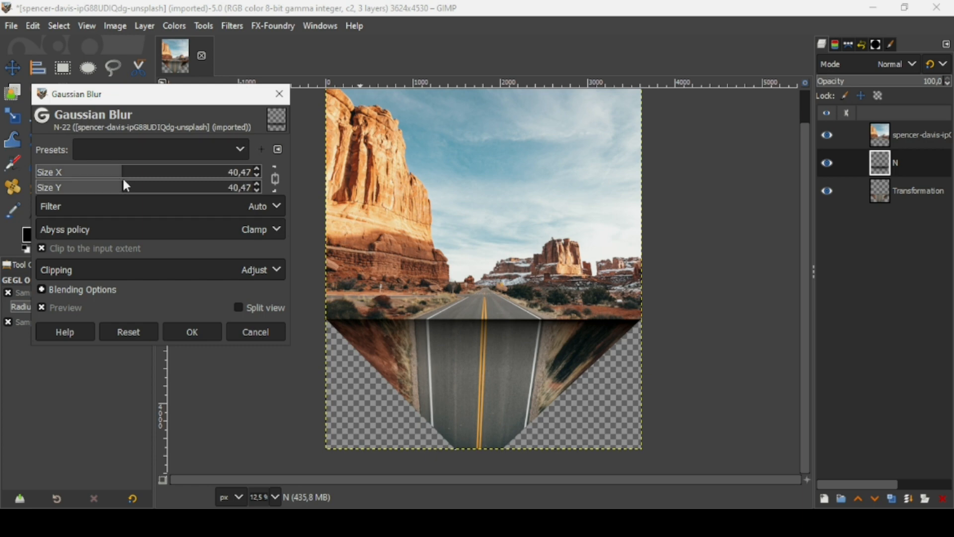
pyautogui.click(197, 329)
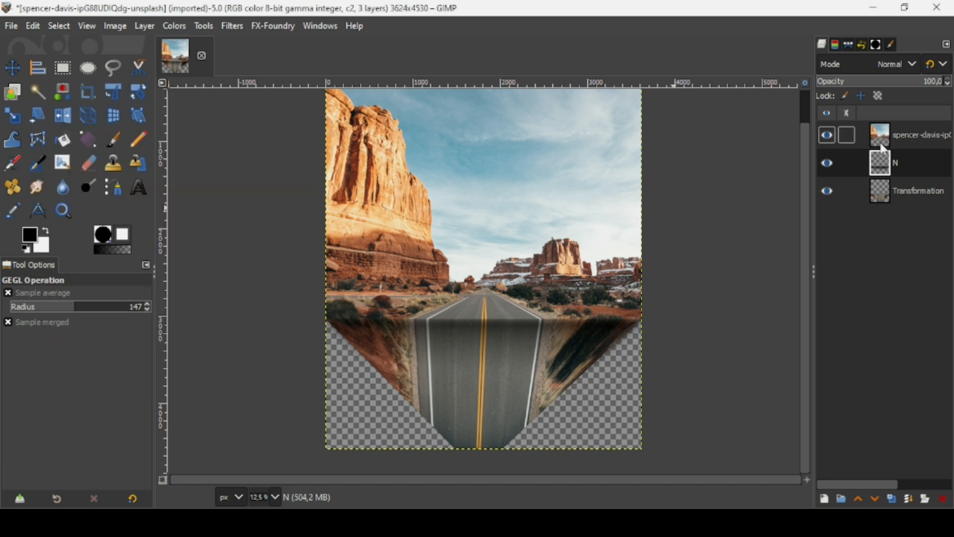
# - Set the opacity of shadow layer N to 63.7
pyautogui.click(887, 82)
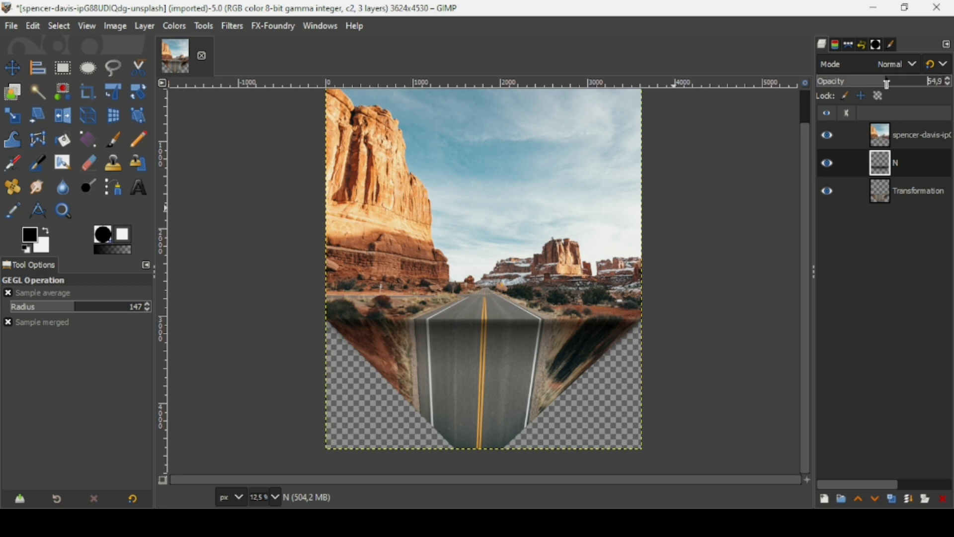
pyautogui.moveTo(888, 83); pyautogui.dragTo(881, 83)
pyautogui.click(884, 135)
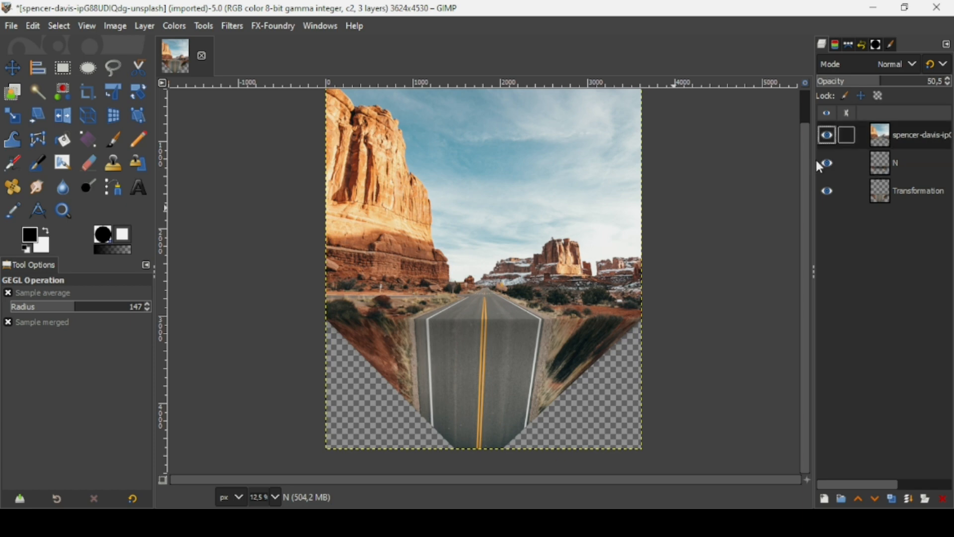
pyautogui.keyDown('ctrl'); pyautogui.scroll(3, 355, 333); pyautogui.keyUp('ctrl')
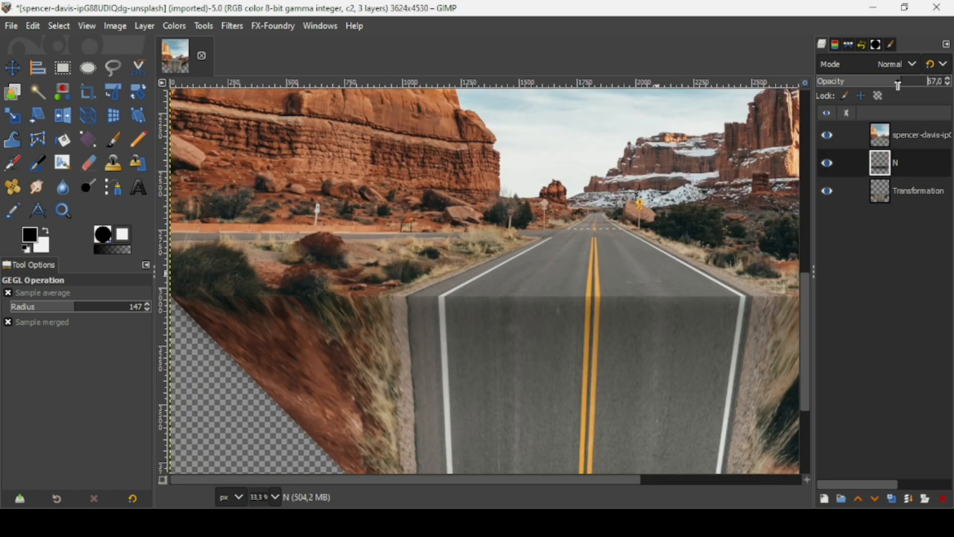
pyautogui.moveTo(899, 84); pyautogui.dragTo(898, 85)
# - Merge the photo layer down through the shadow layer into the Transformation layer, leaving a single layer
pyautogui.click(877, 142)
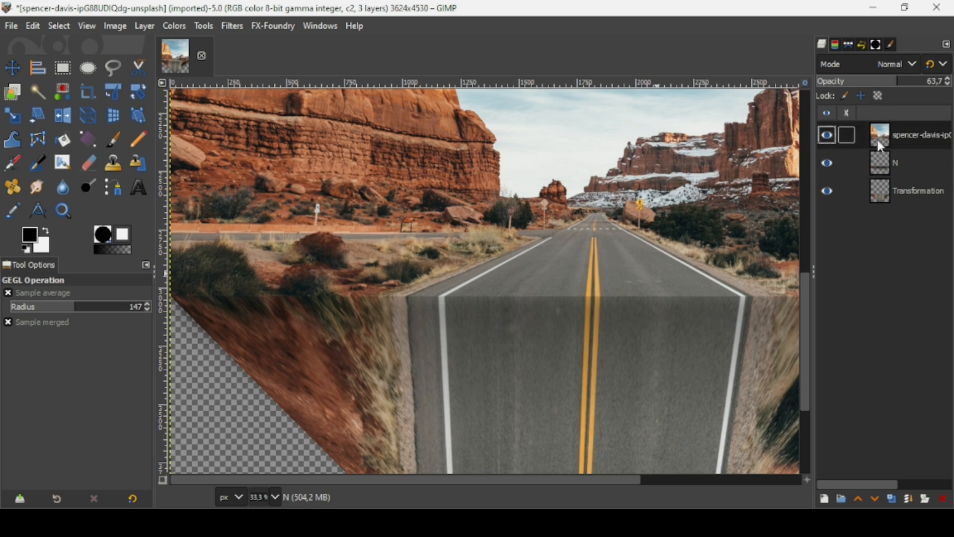
pyautogui.press('-')
pyautogui.press('-')
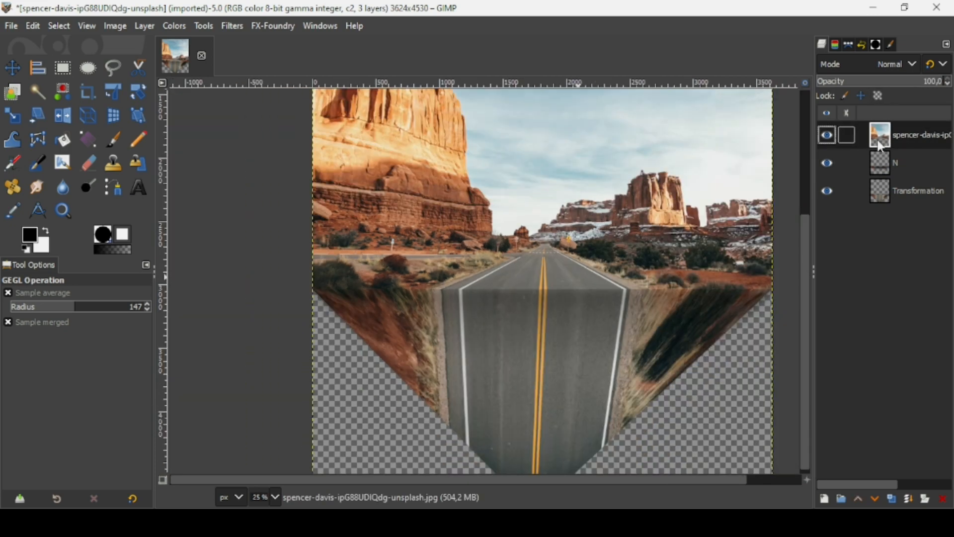
pyautogui.press('-')
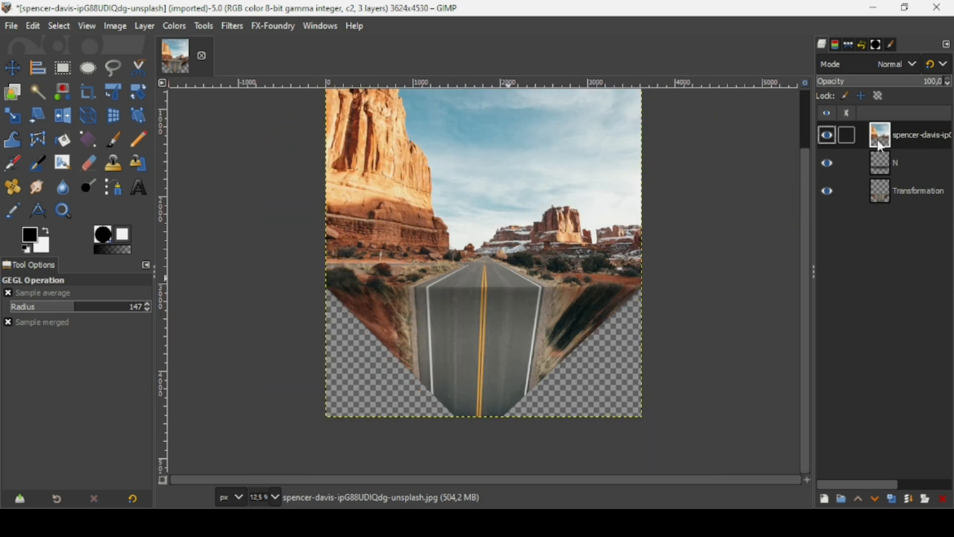
pyautogui.press('-')
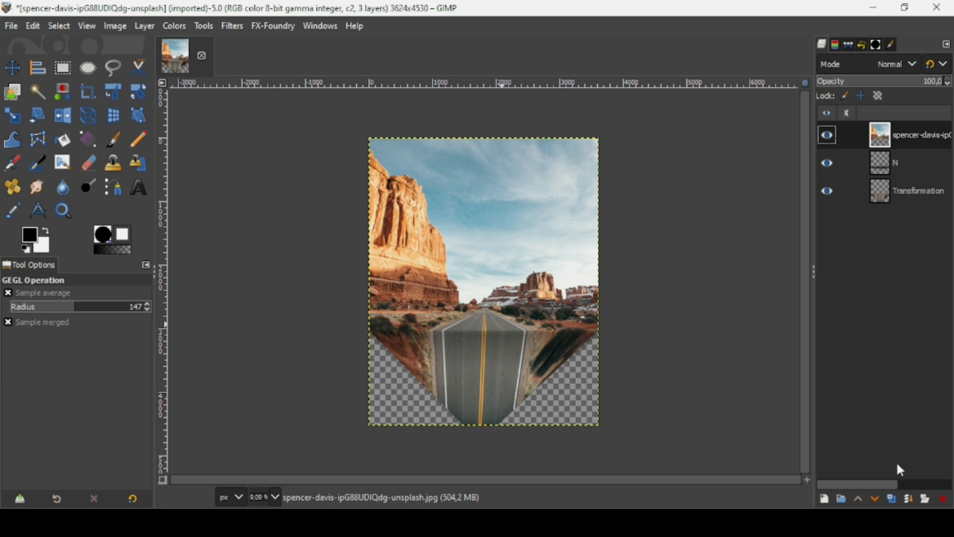
pyautogui.click(910, 500)
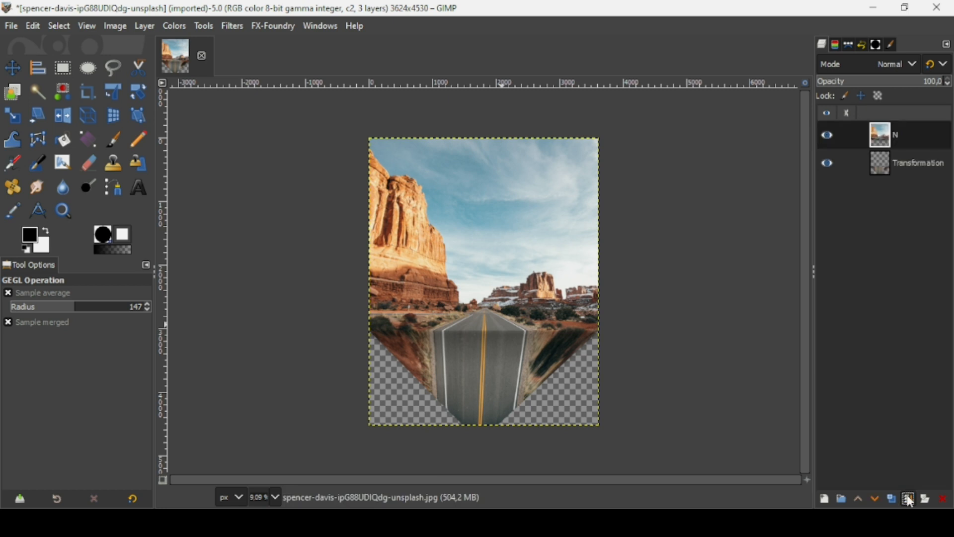
pyautogui.click(909, 498)
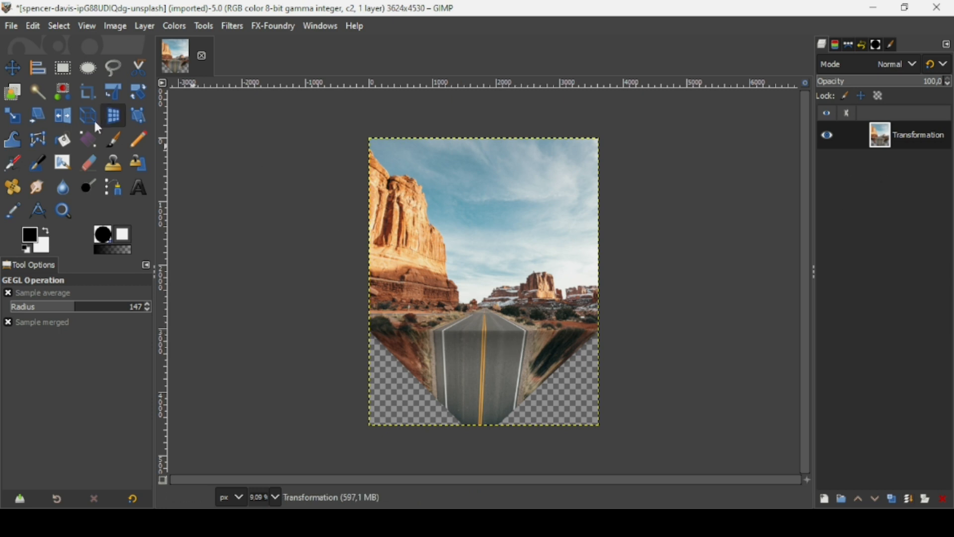
# - Crop the Transformation layer to a 1920 × 1080 px area around the road's fold, positioned at 726, 2420
pyautogui.click(89, 91)
pyautogui.moveTo(407, 251); pyautogui.dragTo(546, 351)
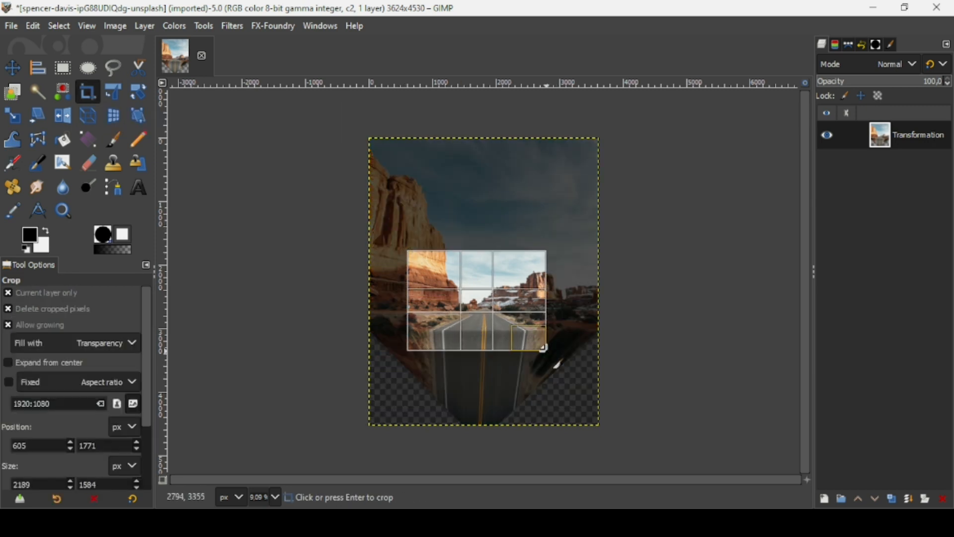
pyautogui.doubleClick(43, 484)
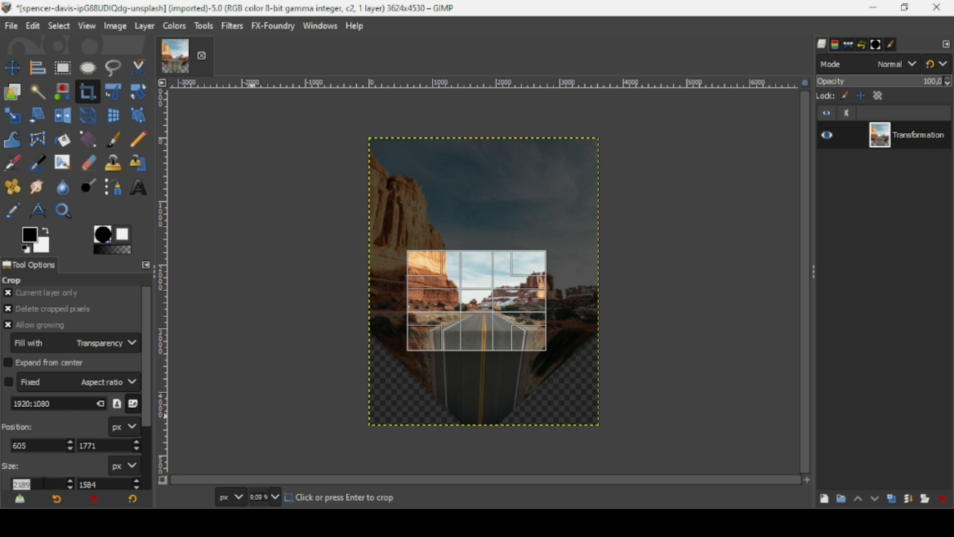
pyautogui.write('1920')
pyautogui.press('Tab')
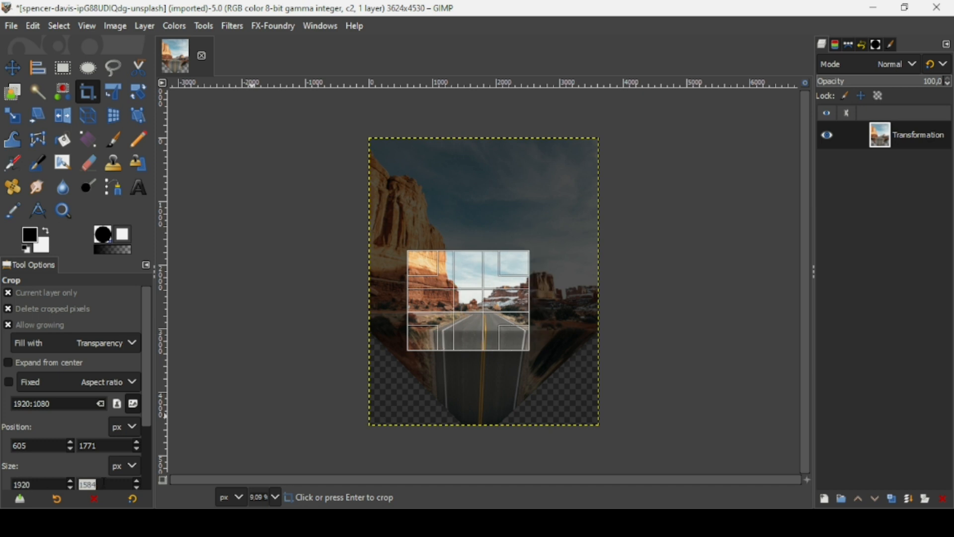
pyautogui.write('1080')
pyautogui.press('Return')
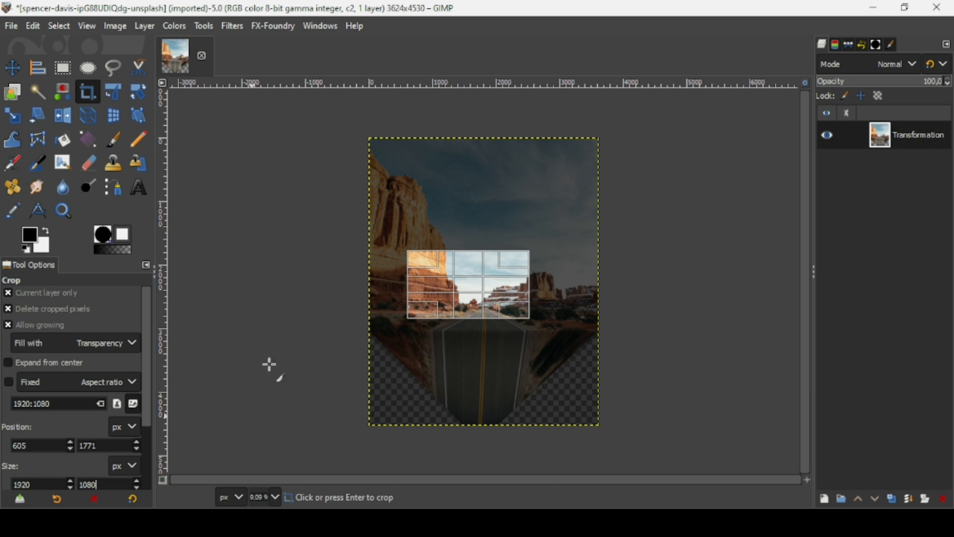
pyautogui.moveTo(465, 283); pyautogui.dragTo(473, 324)
pyautogui.click(485, 320)
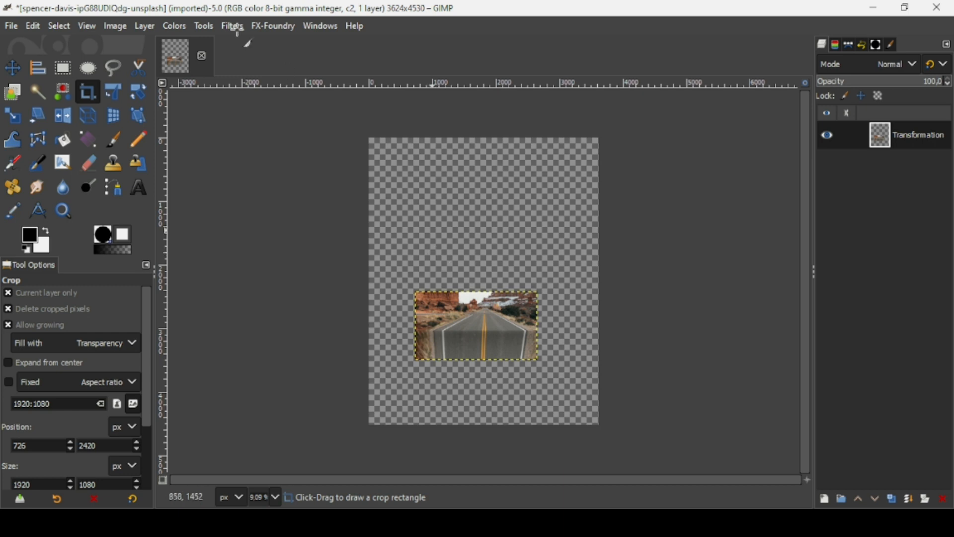
# - Crop the whole image to its content so the canvas matches the cropped road layer
pyautogui.click(116, 26)
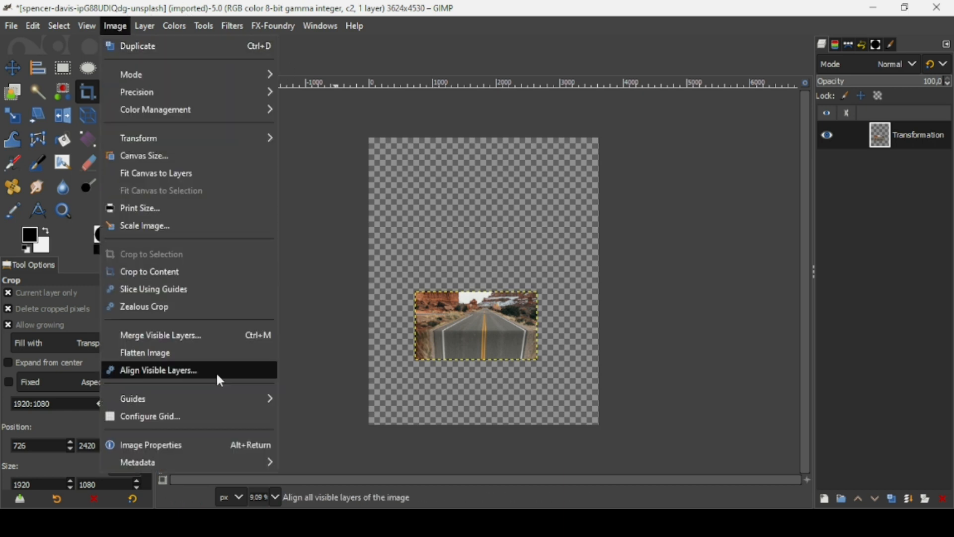
pyautogui.click(172, 272)
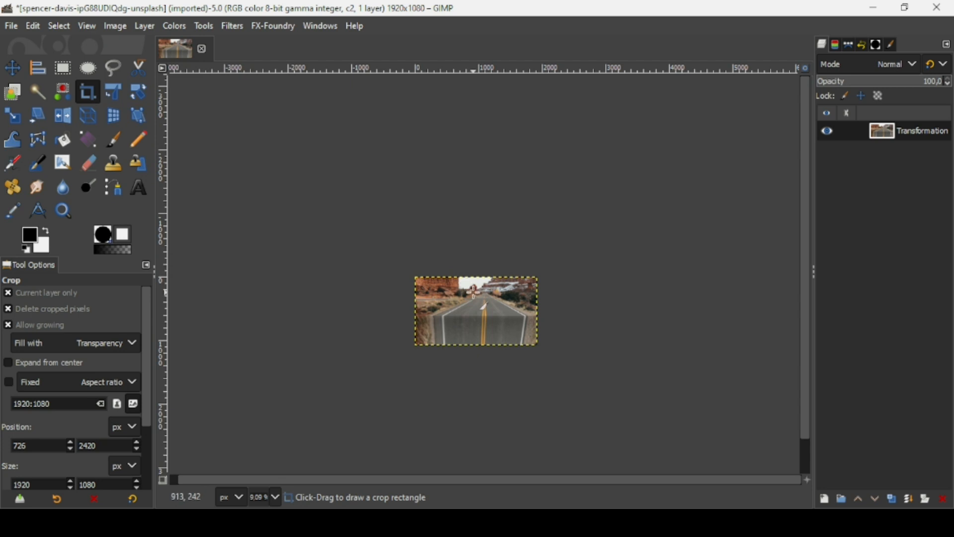
pyautogui.scroll(3, 473, 292)
pyautogui.scroll(1, 474, 293)
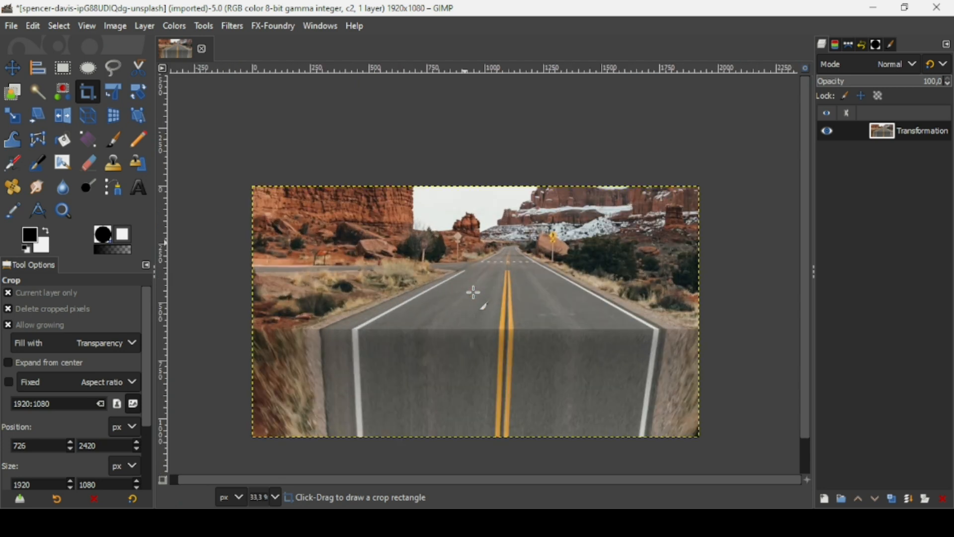